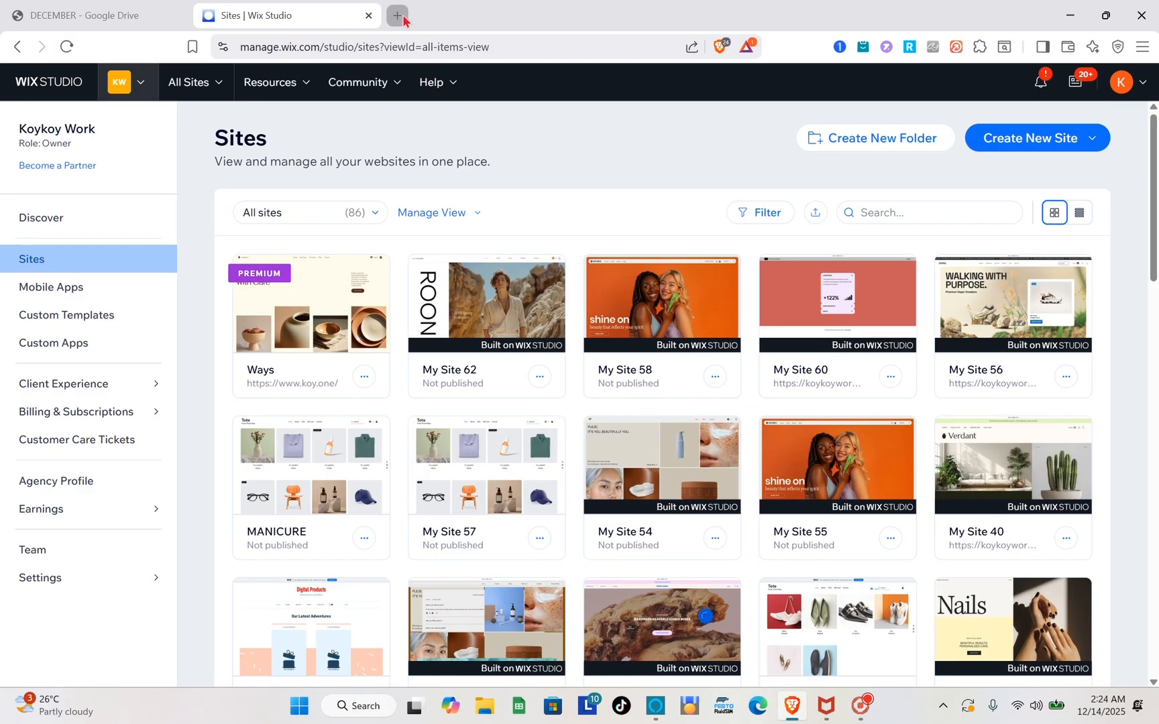
left_click(403, 18)
type("wi")
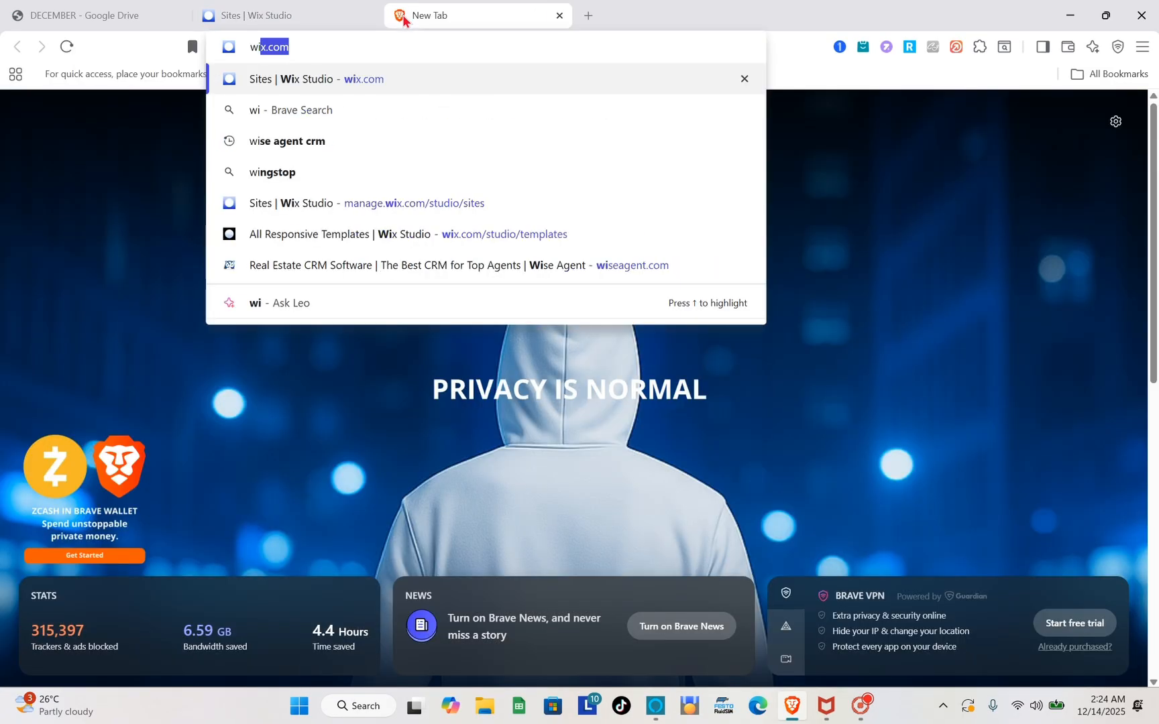
left_click(561, 16)
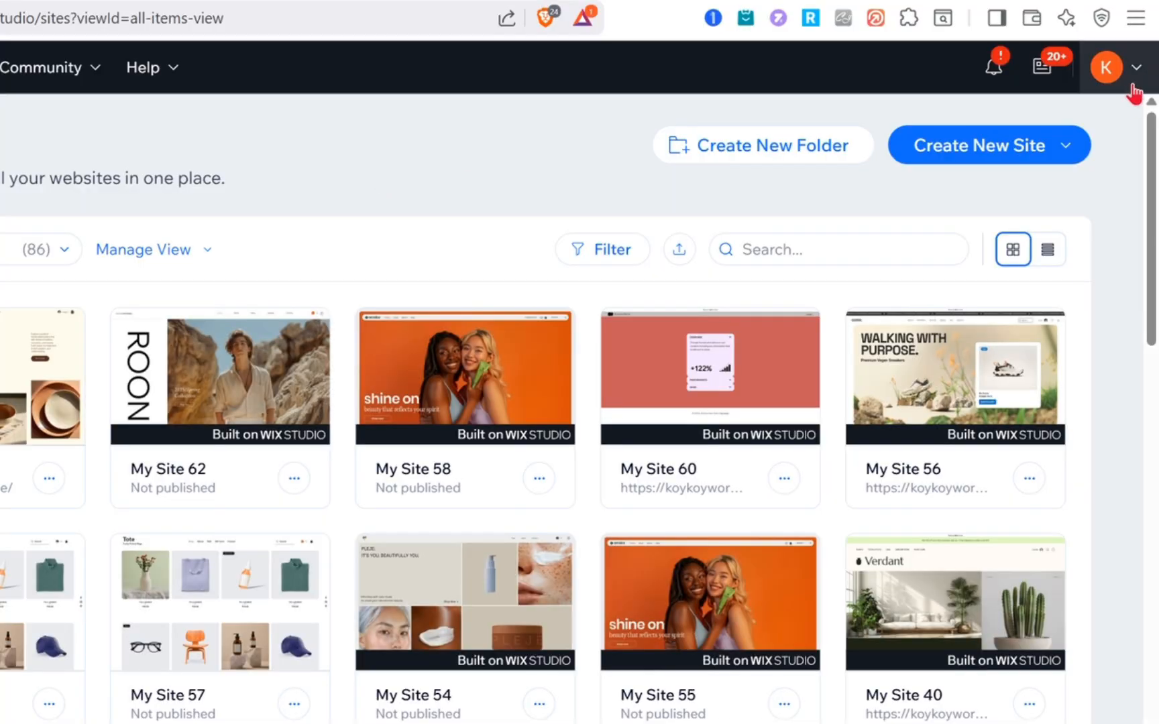
Check the account options and look through the list of existing sites
left_click(1132, 86)
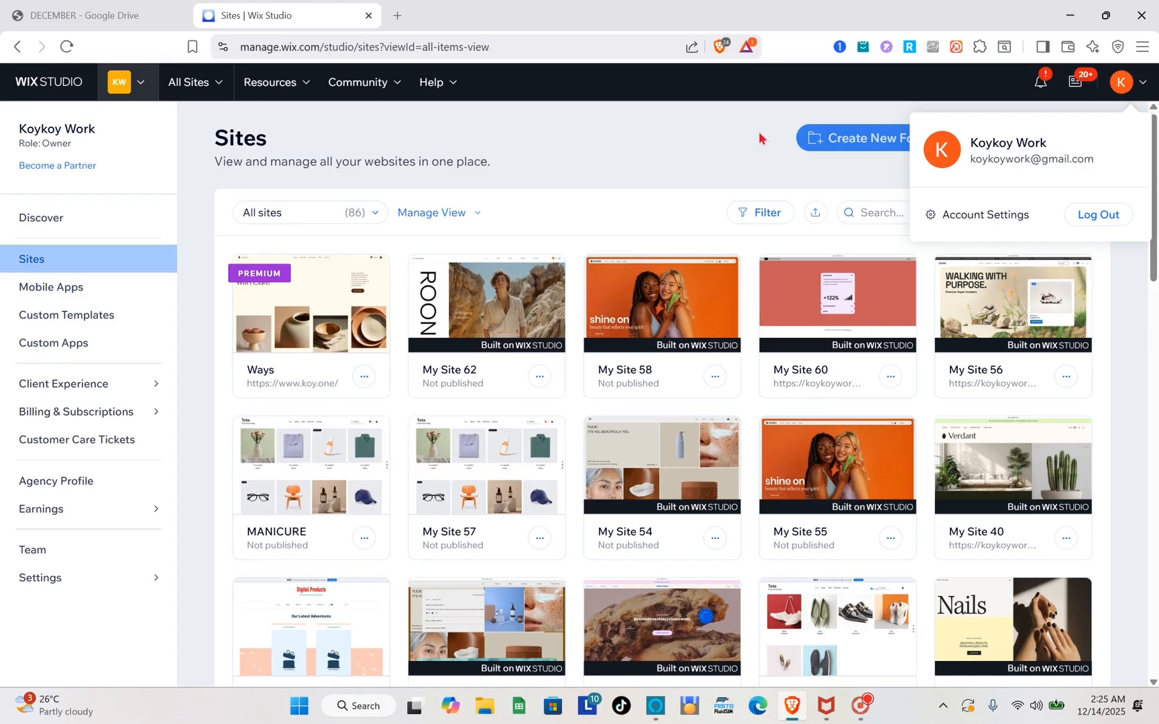
left_click(707, 146)
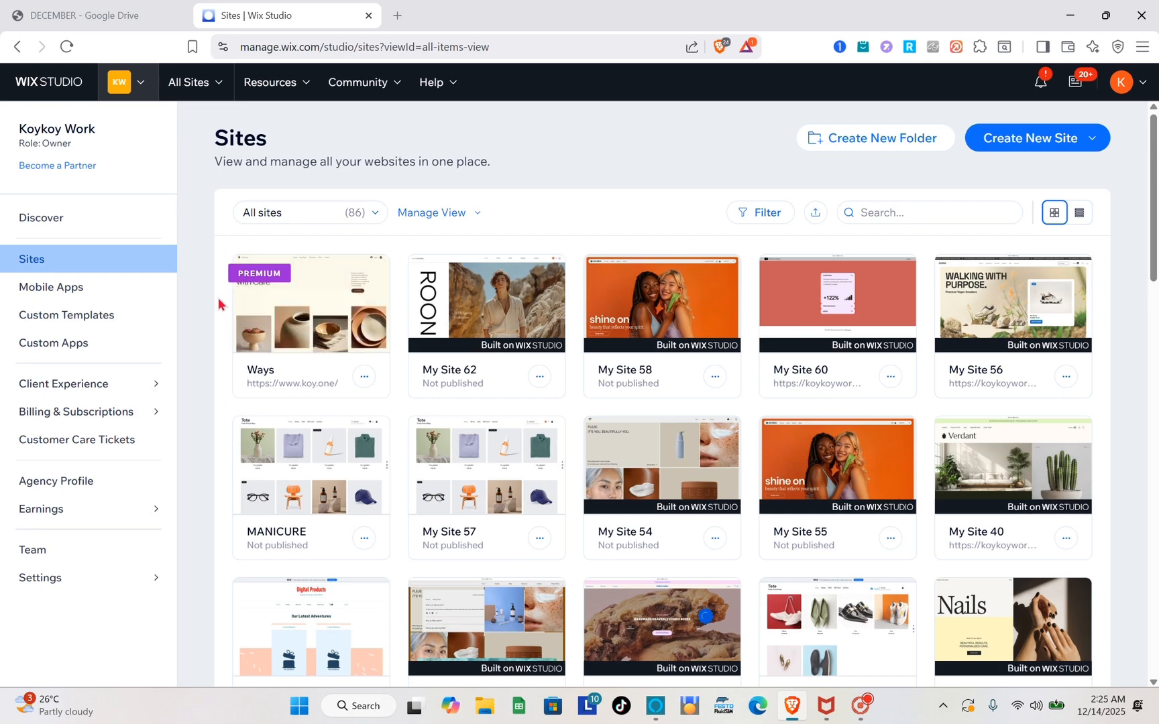
left_click(109, 270)
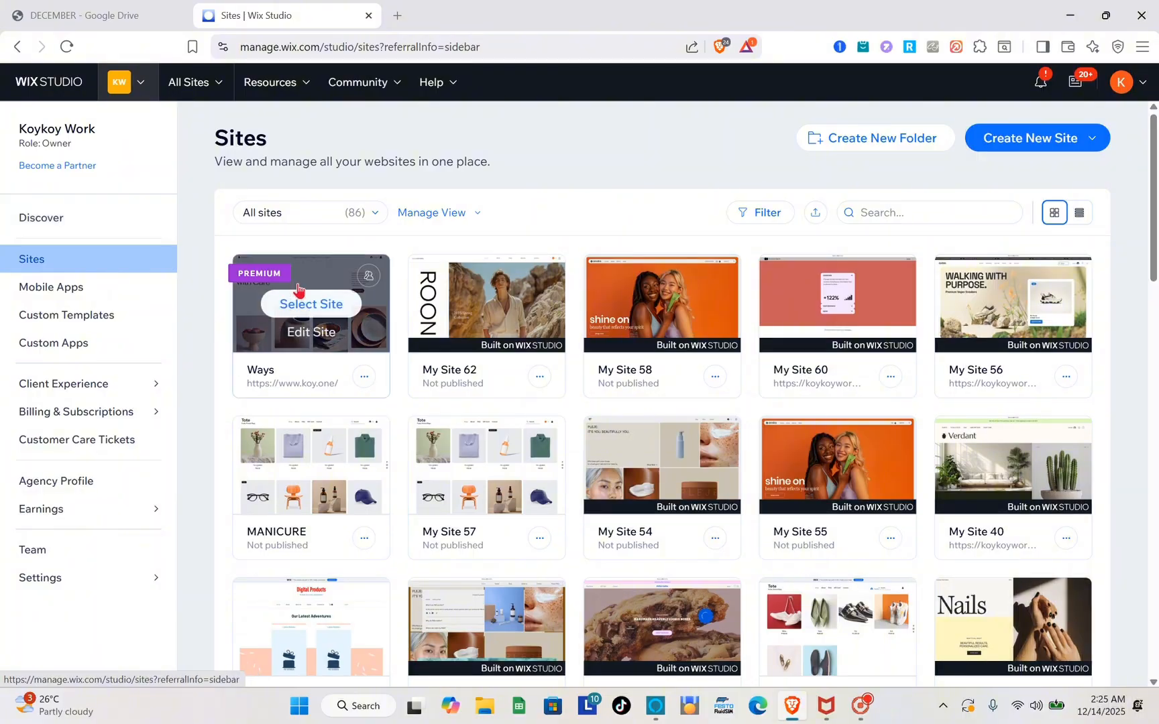
mouse_move(453, 470)
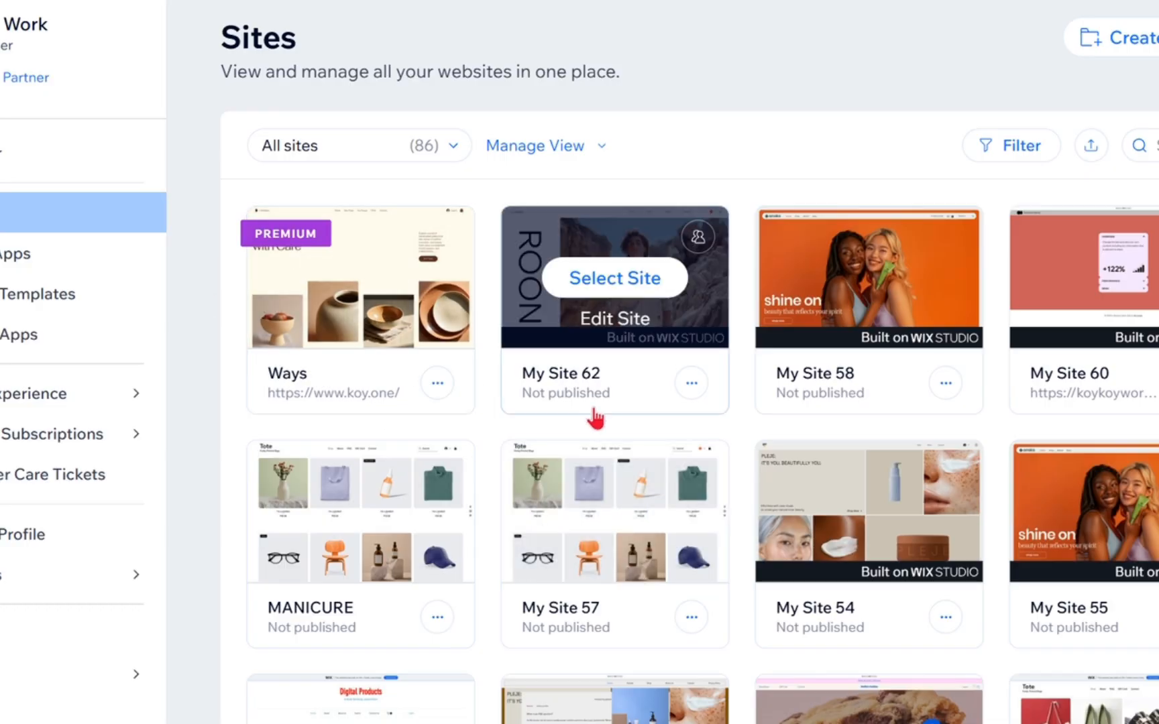
scroll(594, 418, "down", 3)
scroll(595, 418, "up", 3)
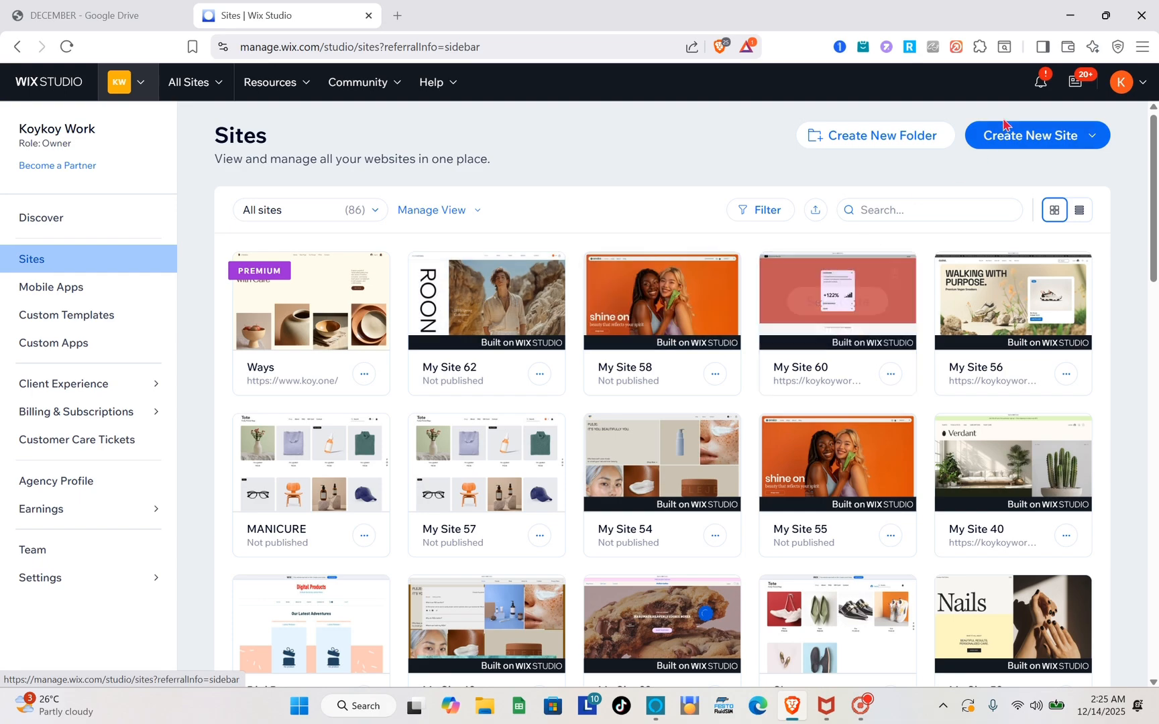
Start a new site from a Studio template and filter the template gallery to eCommerce
left_click(1032, 147)
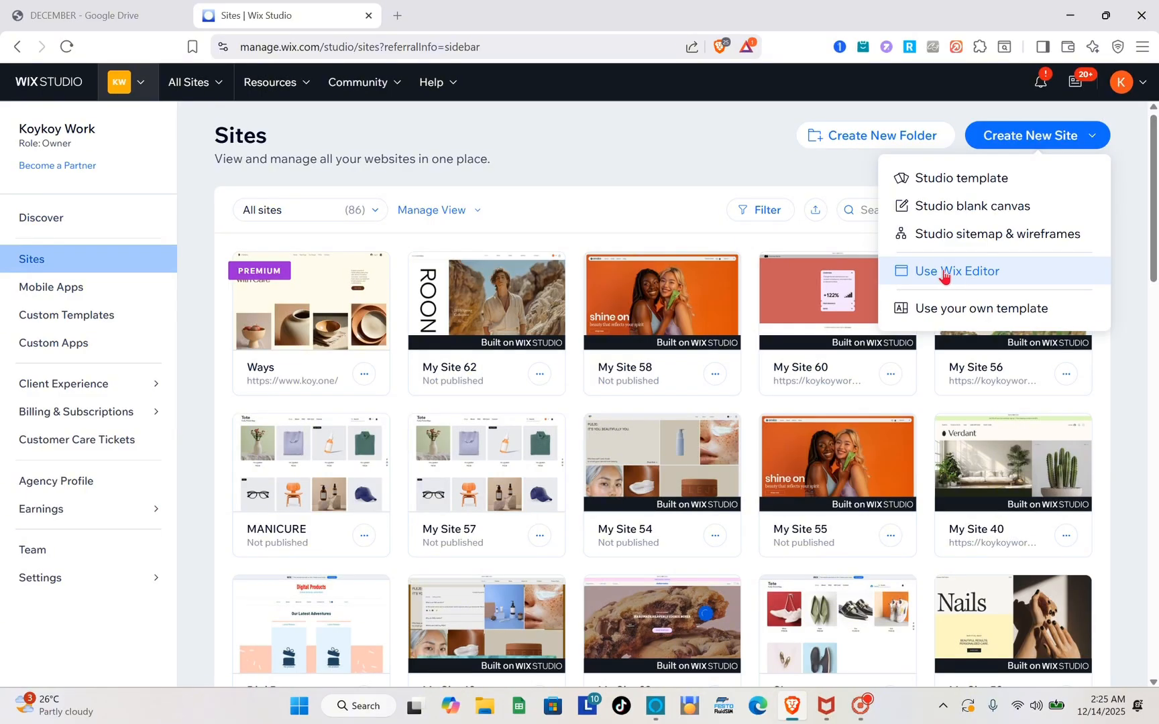
left_click(962, 179)
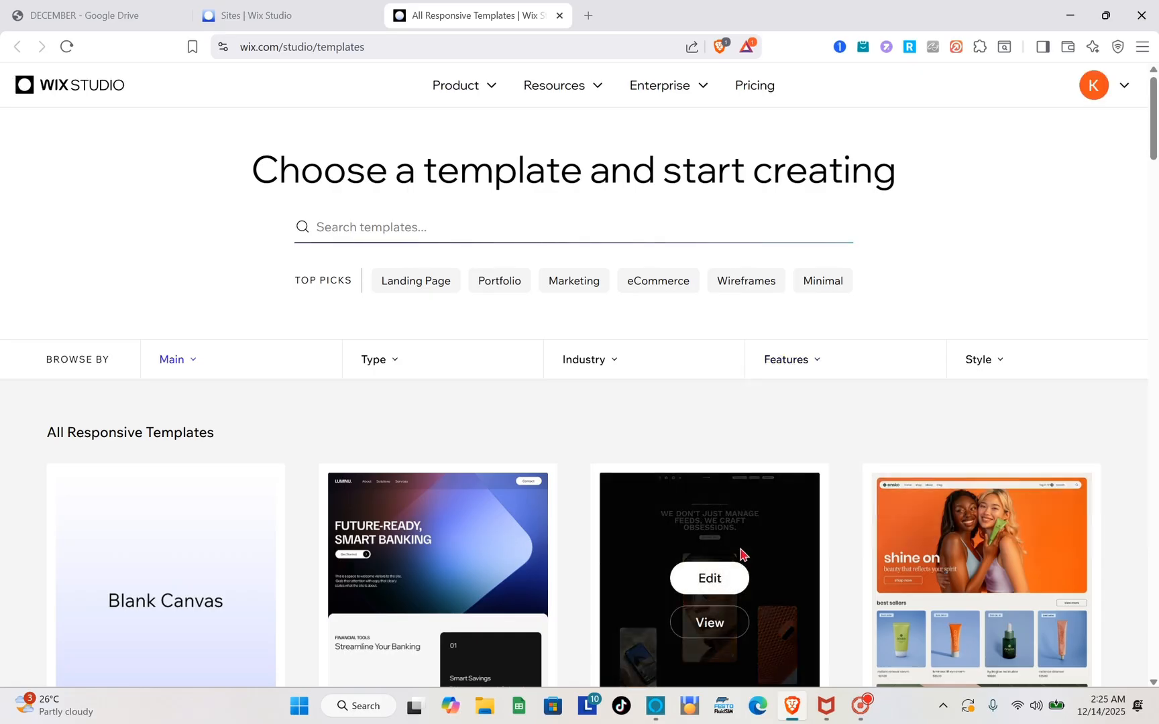
scroll(742, 551, "down", 5)
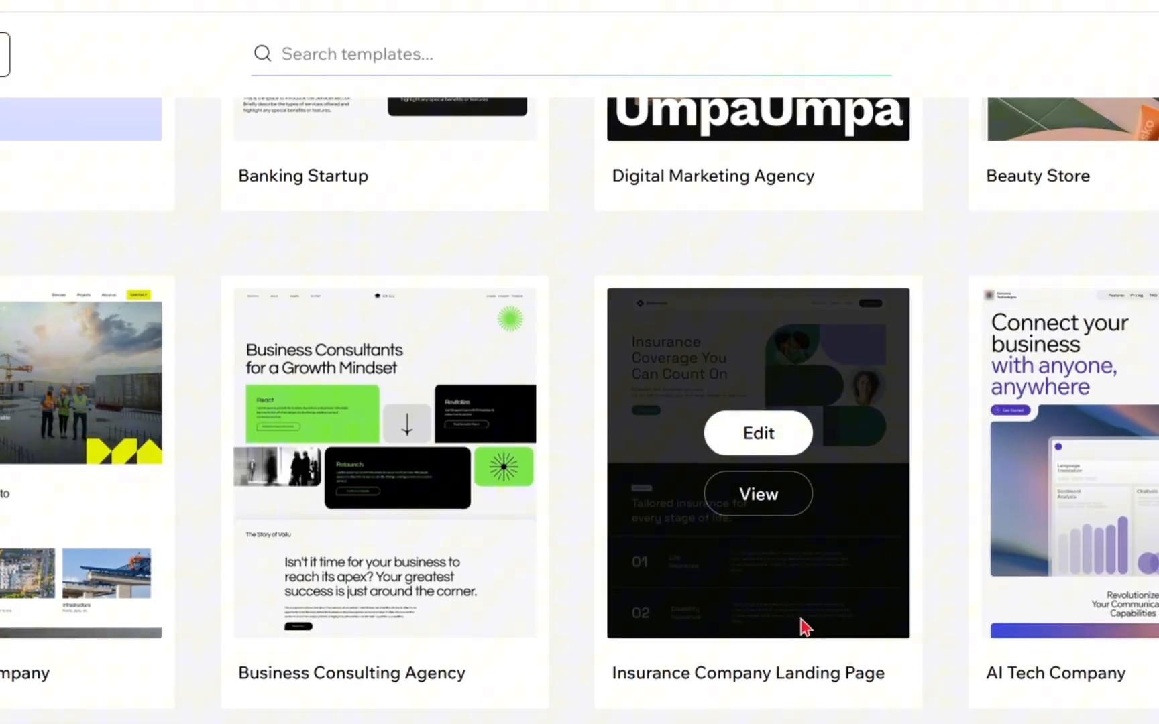
scroll(802, 626, "up", 10)
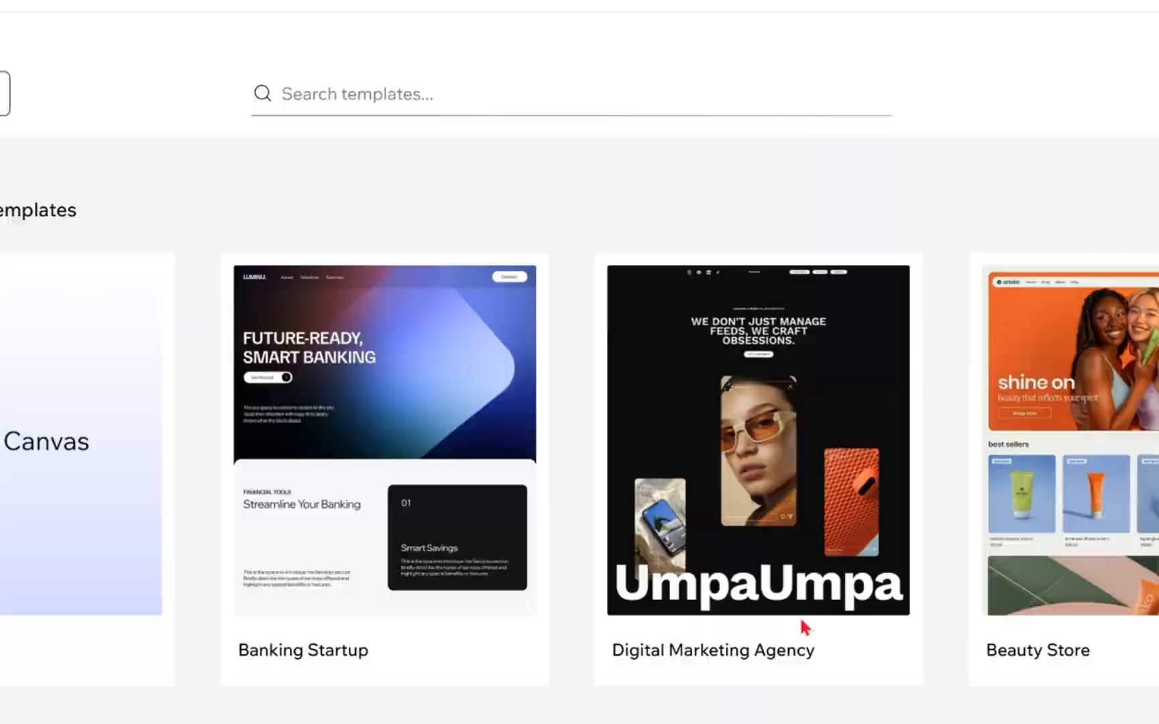
left_click(446, 184)
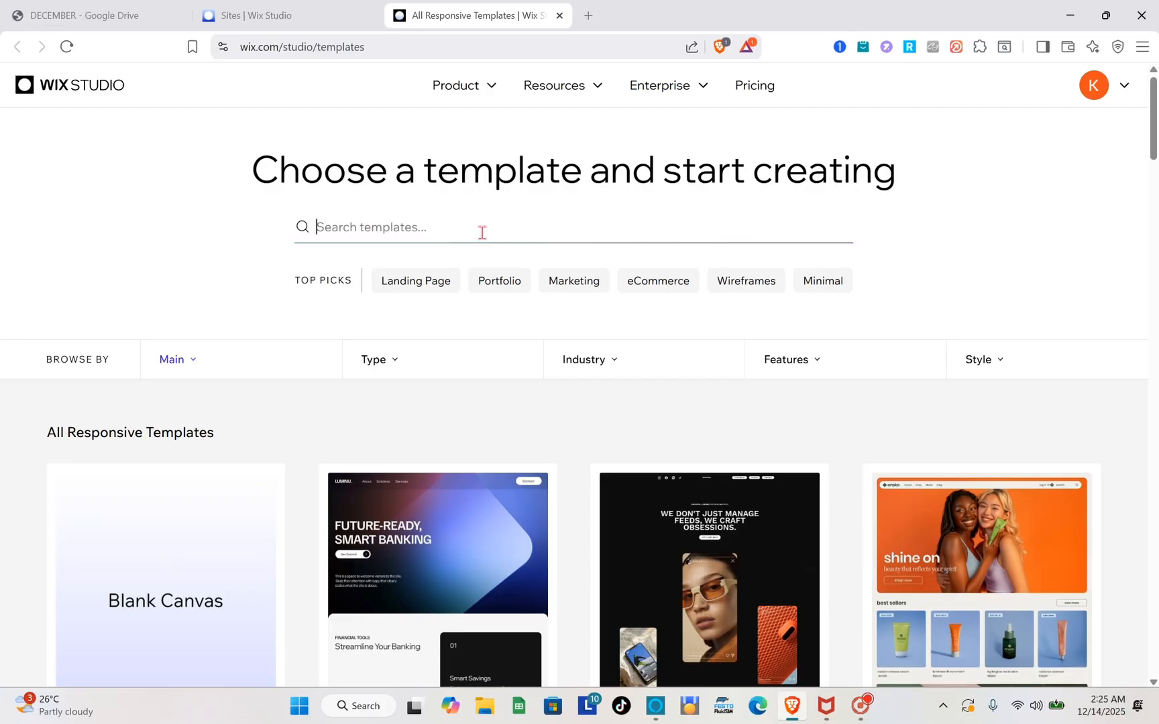
left_click(638, 287)
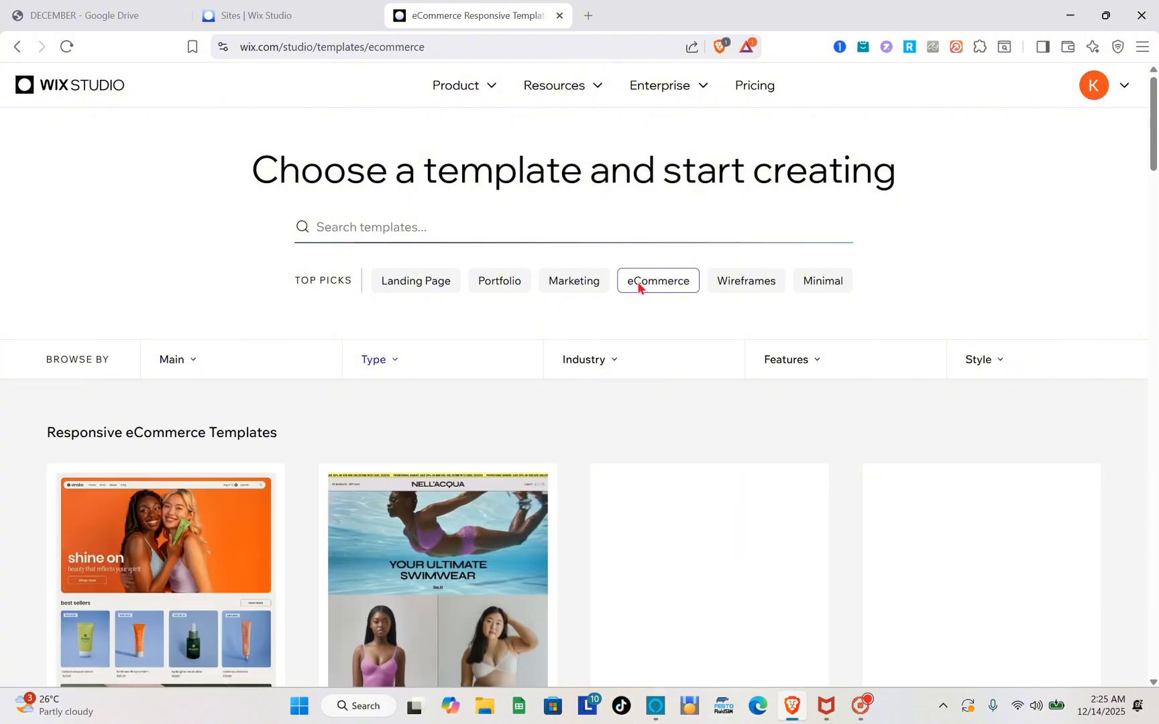
Browse the eCommerce templates and open a preview of the Fashion Store template
scroll(445, 525, "down", 5)
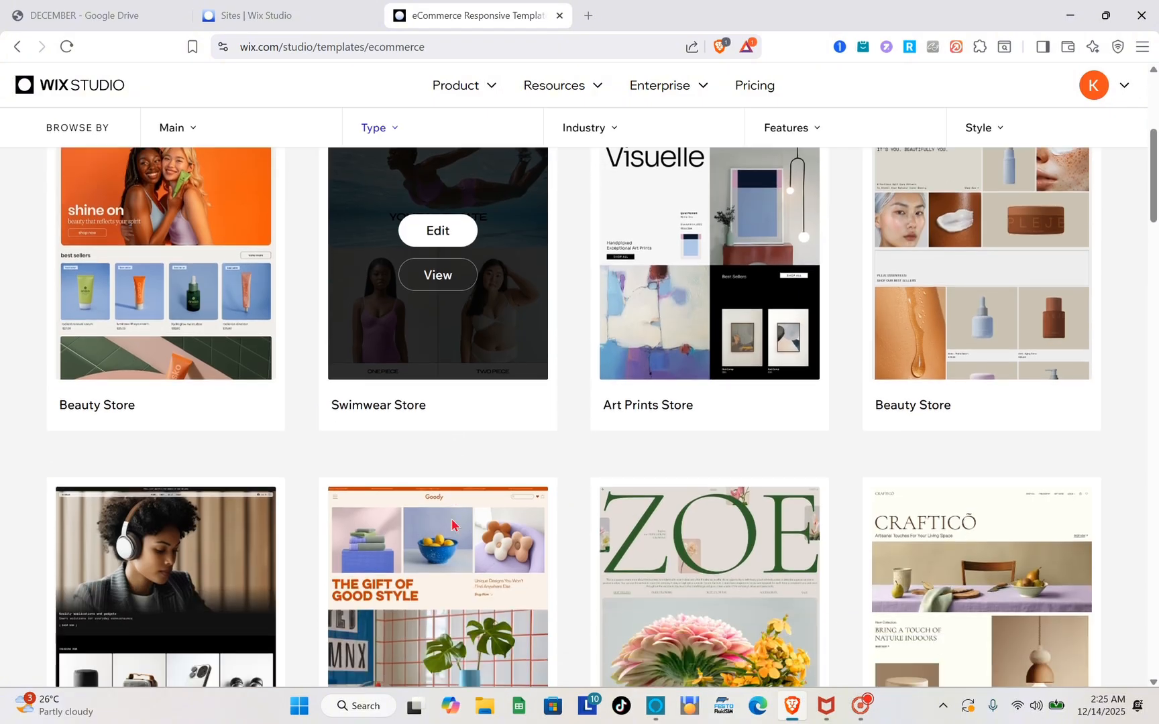
scroll(451, 524, "down", 2)
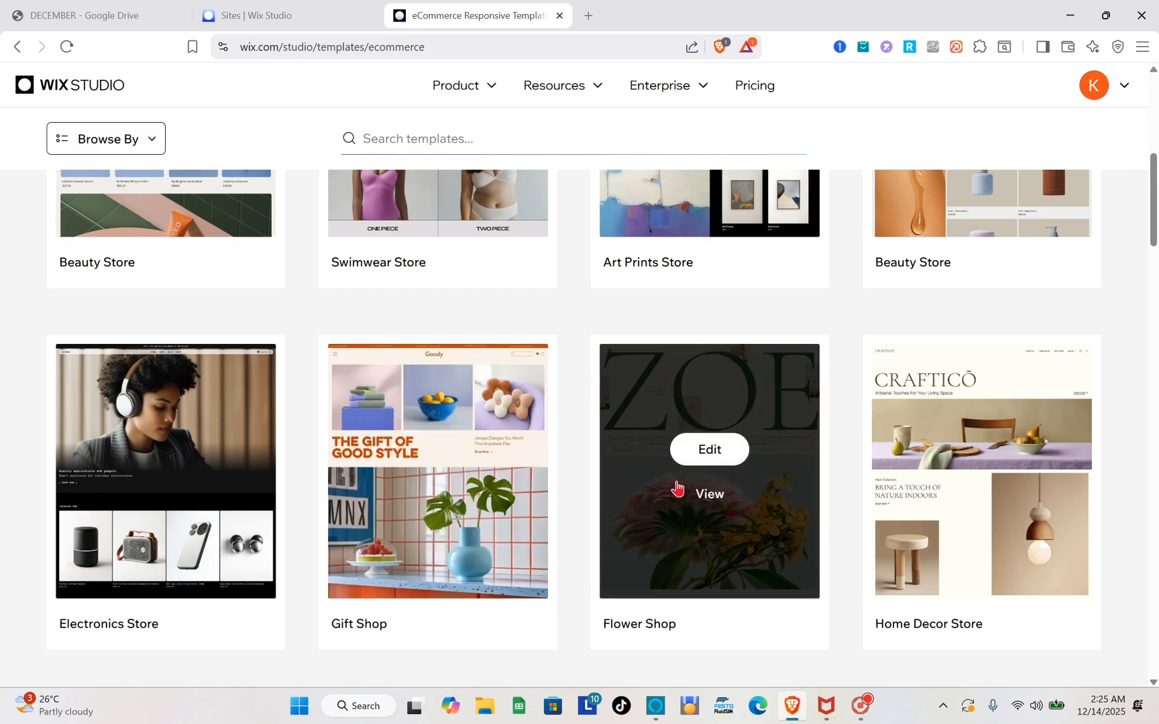
scroll(645, 396, "down", 7)
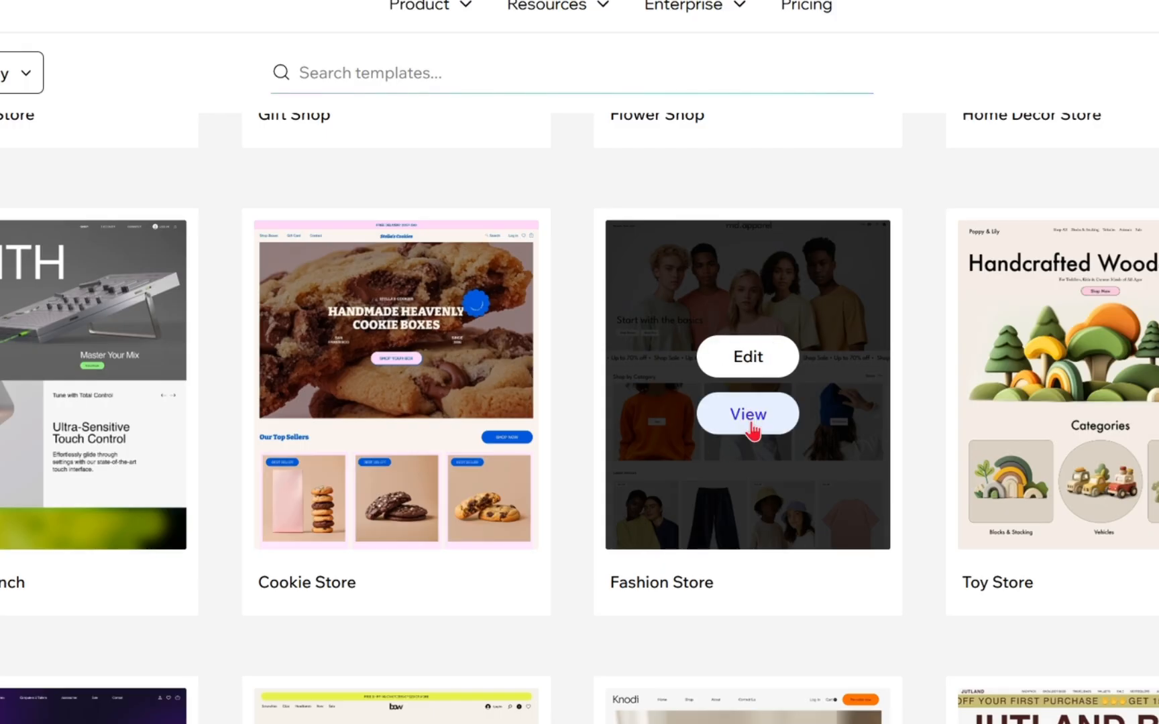
left_click(751, 424)
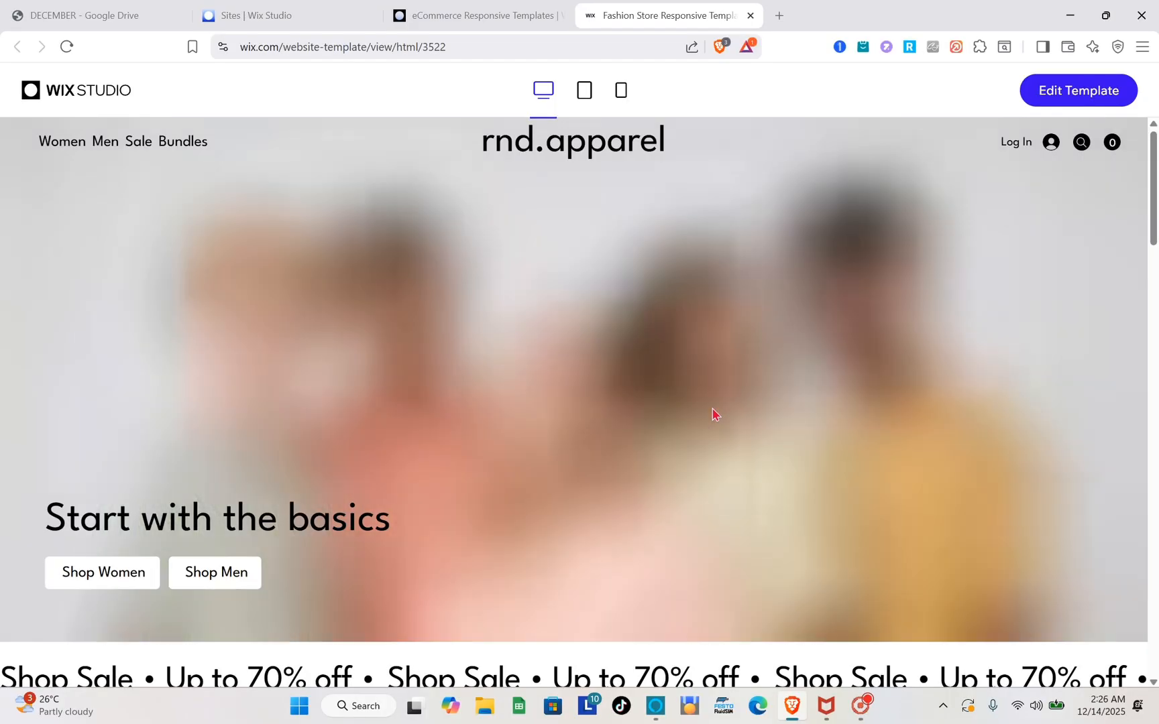
Examine the Fashion Store template's page sections and its desktop, tablet and mobile layouts
scroll(578, 404, "down", 8)
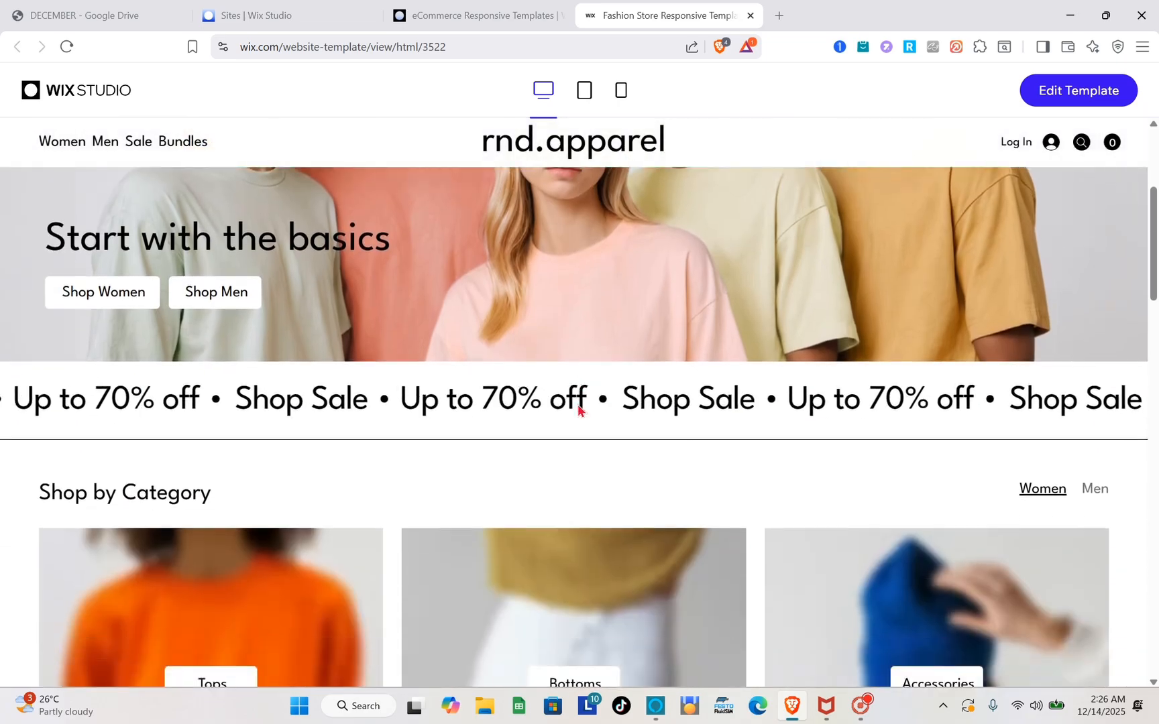
scroll(577, 410, "down", 10)
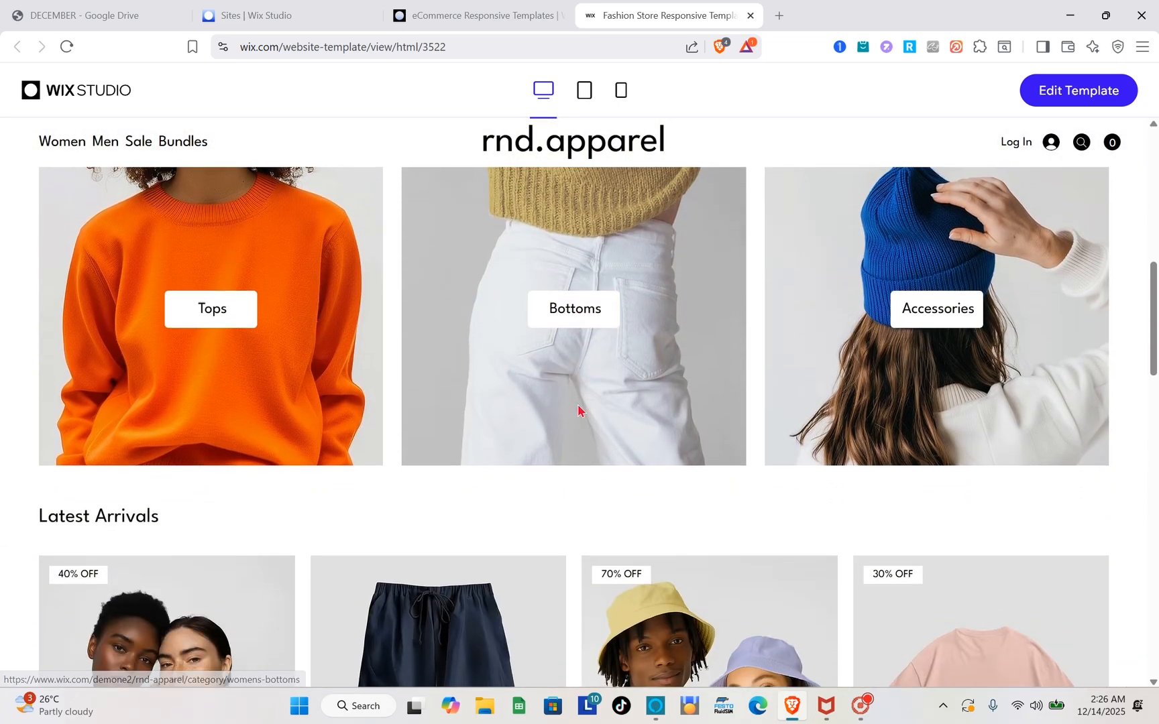
scroll(578, 411, "up", 3)
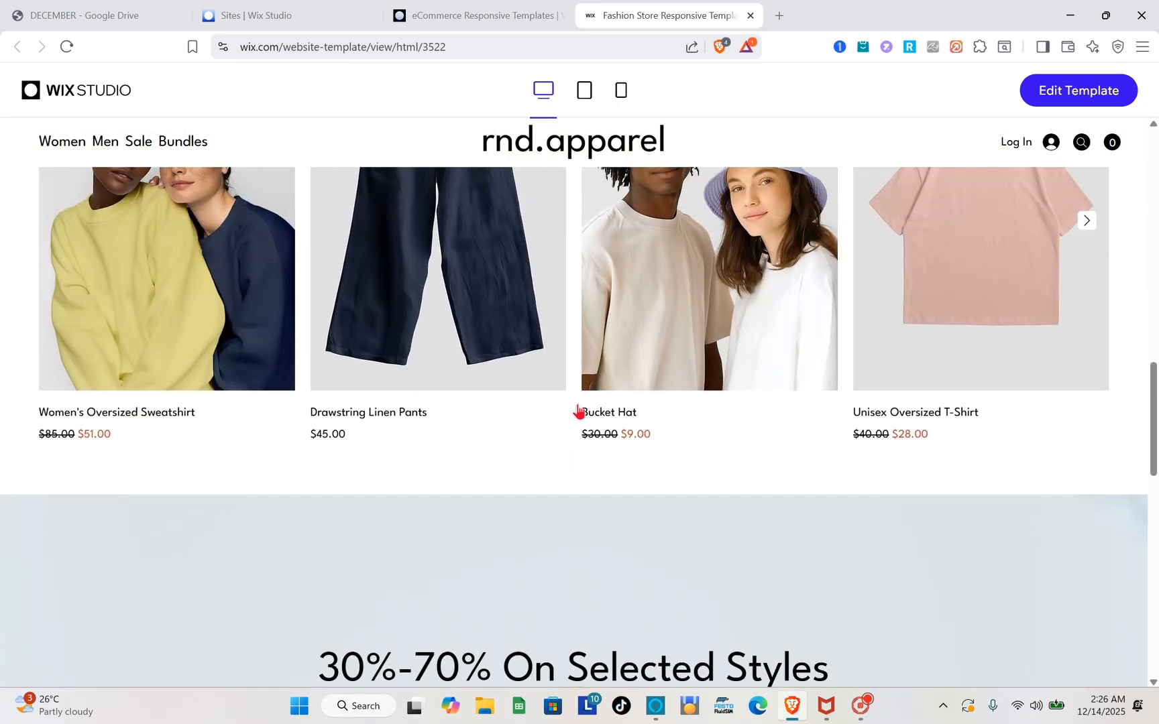
left_click(585, 93)
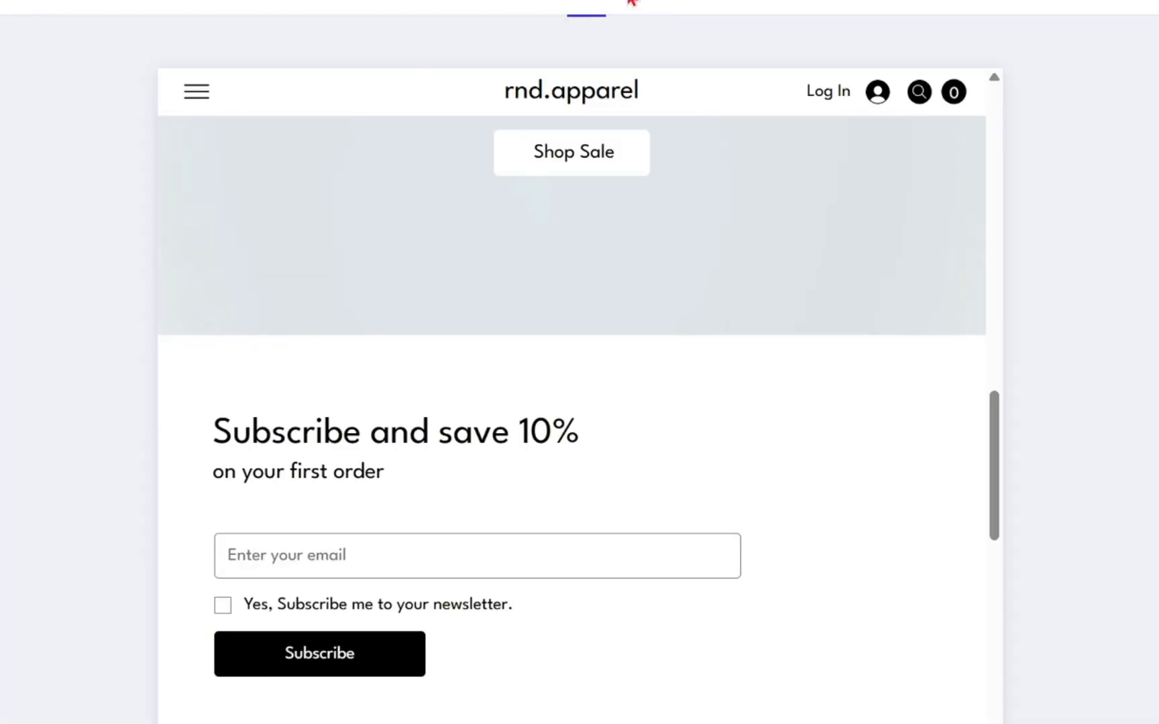
left_click(641, 3)
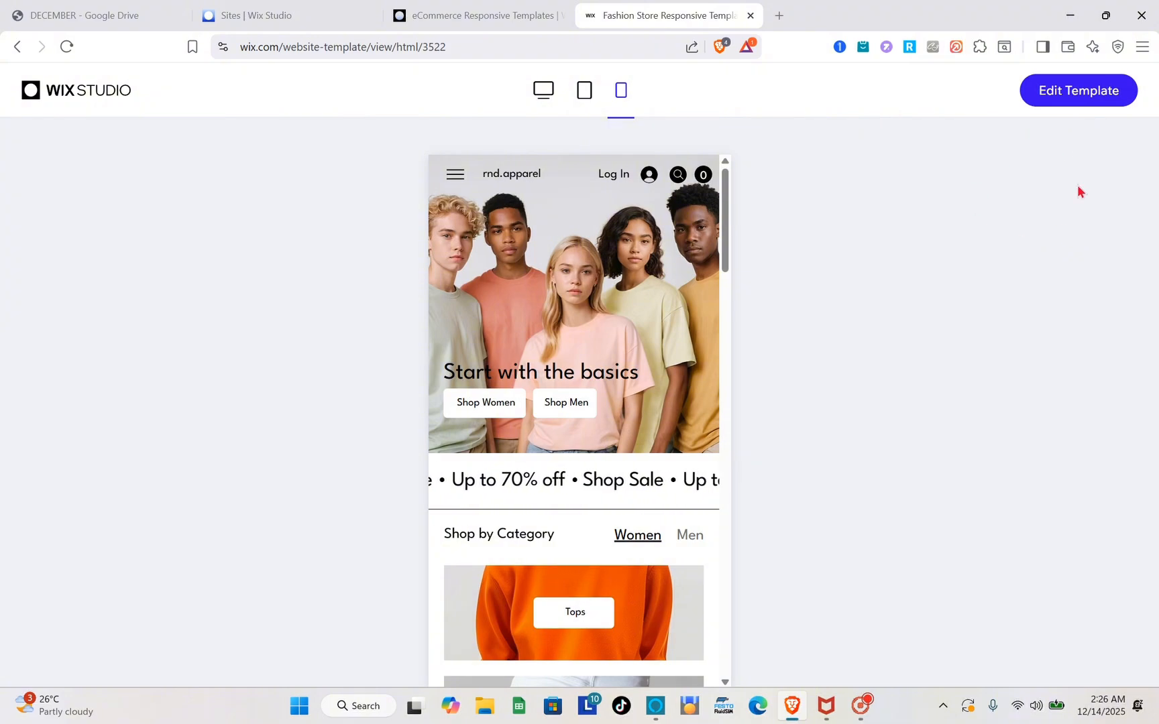
Return to the Sites list and open the premium site Ways for editing
left_click(497, 11)
left_click(308, 9)
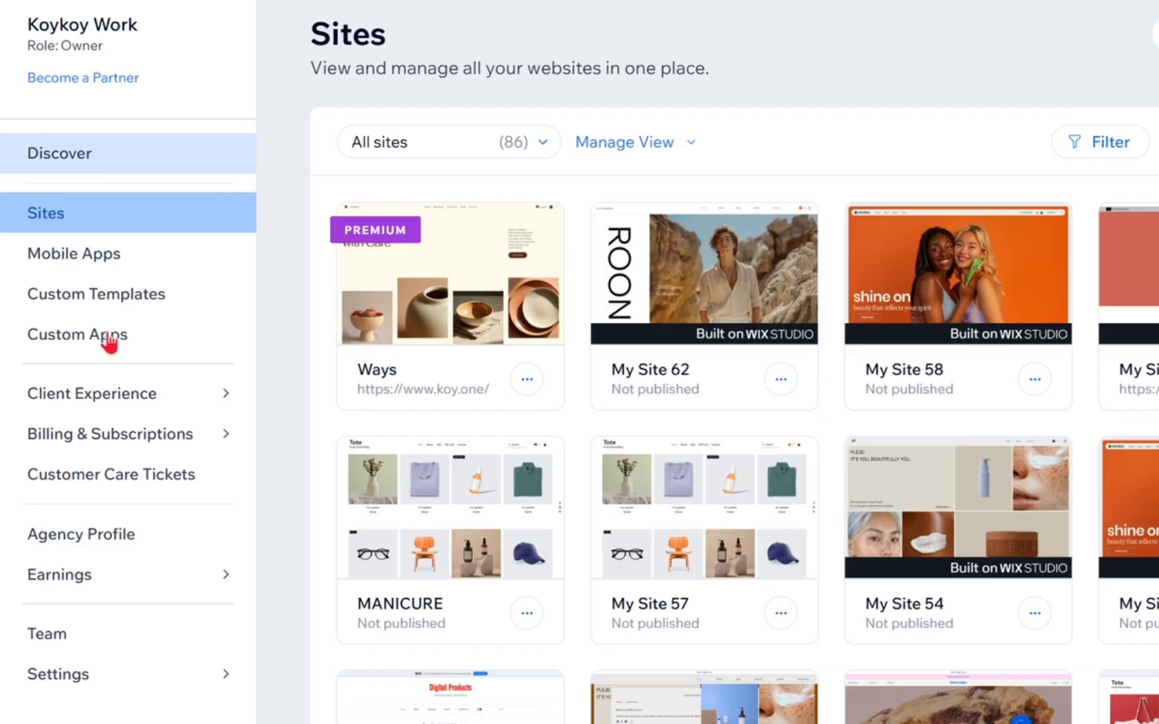
mouse_move(317, 334)
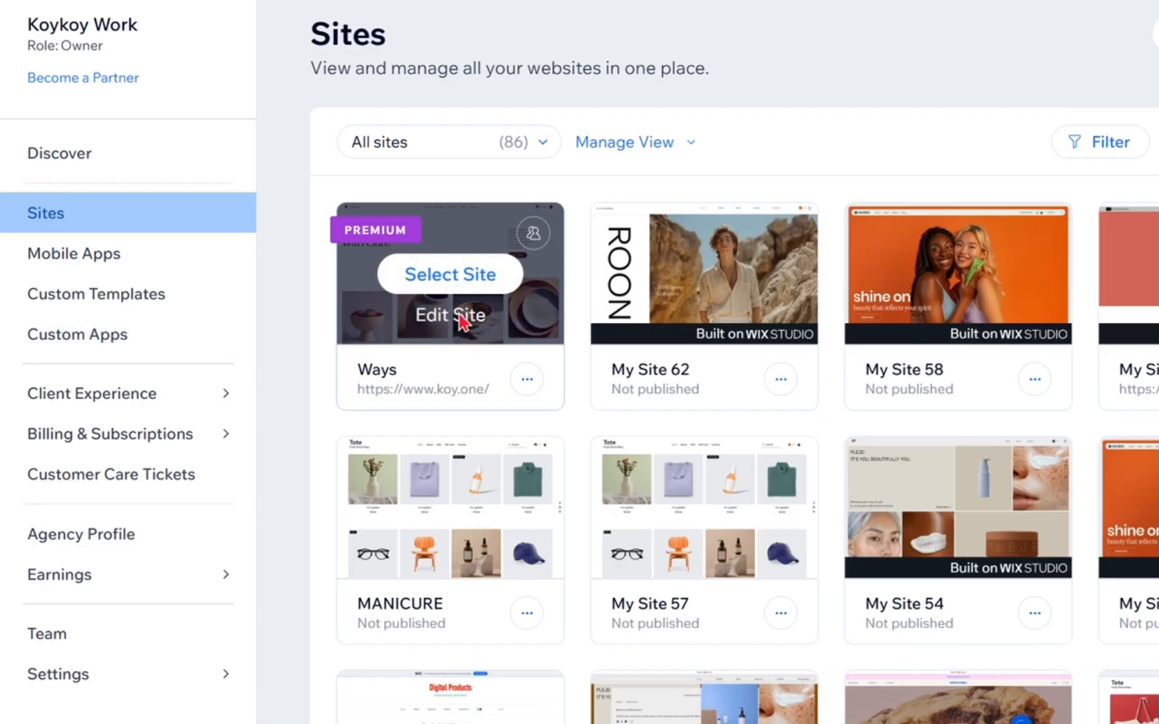
left_click(462, 321)
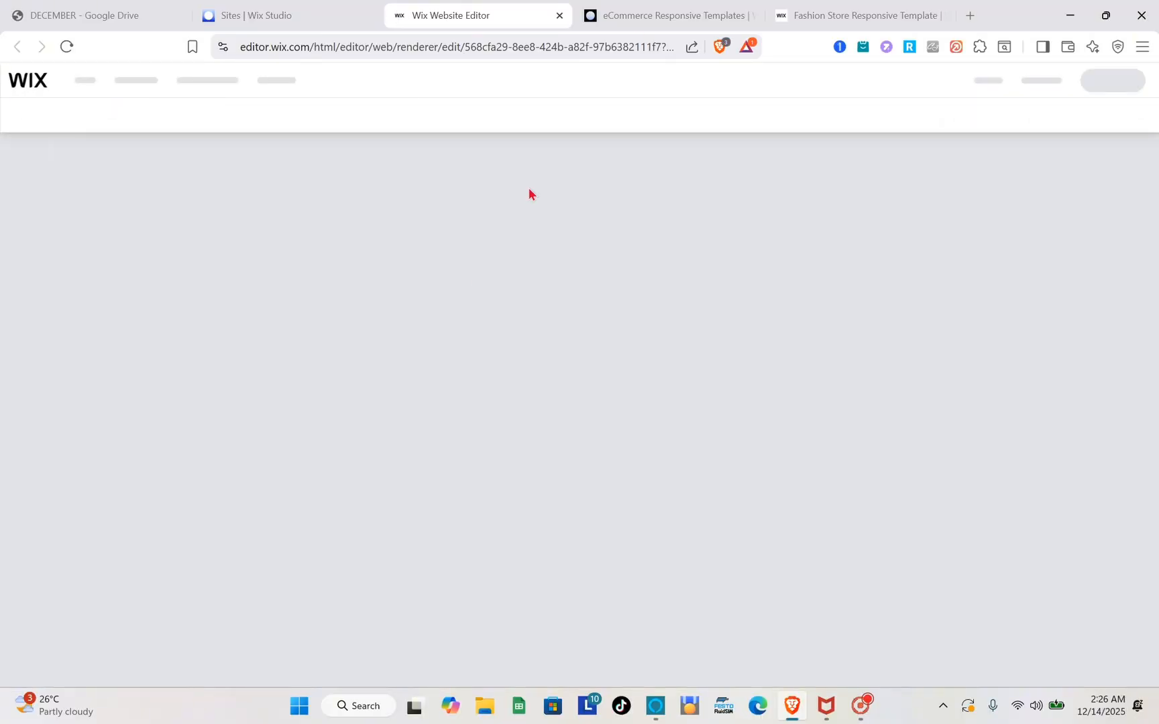
Revisit the Fashion Store preview and look through more of the eCommerce template gallery
left_click(865, 8)
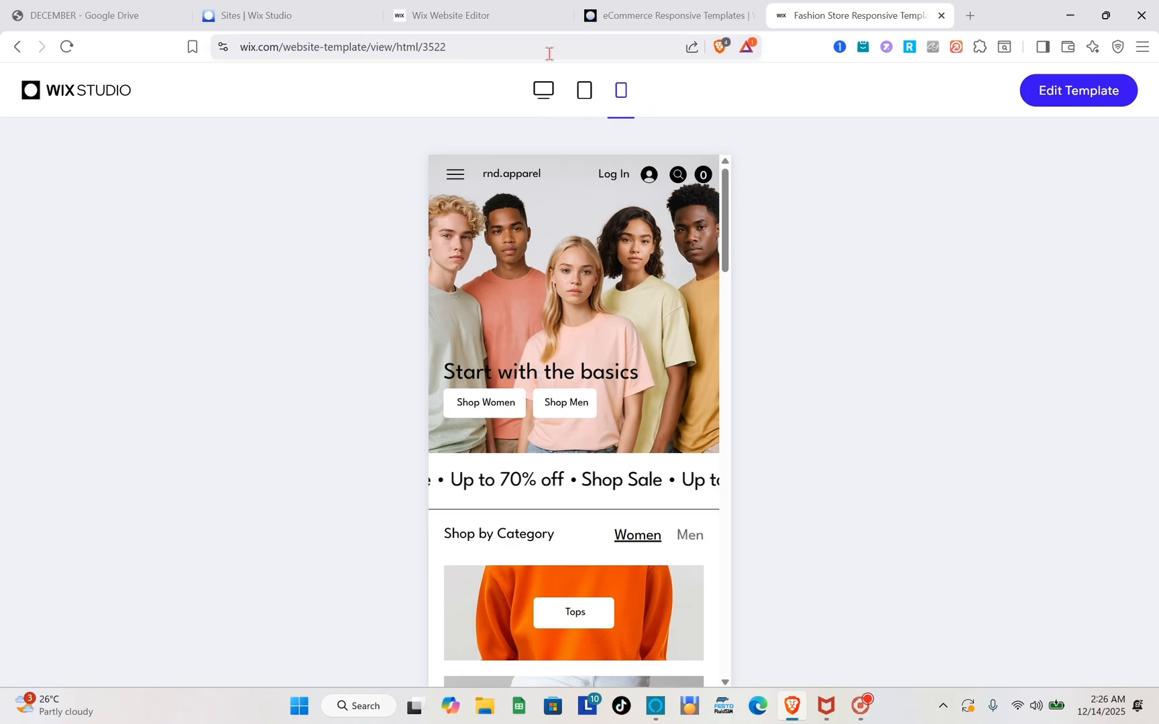
left_click(656, 11)
scroll(585, 375, "down", 20)
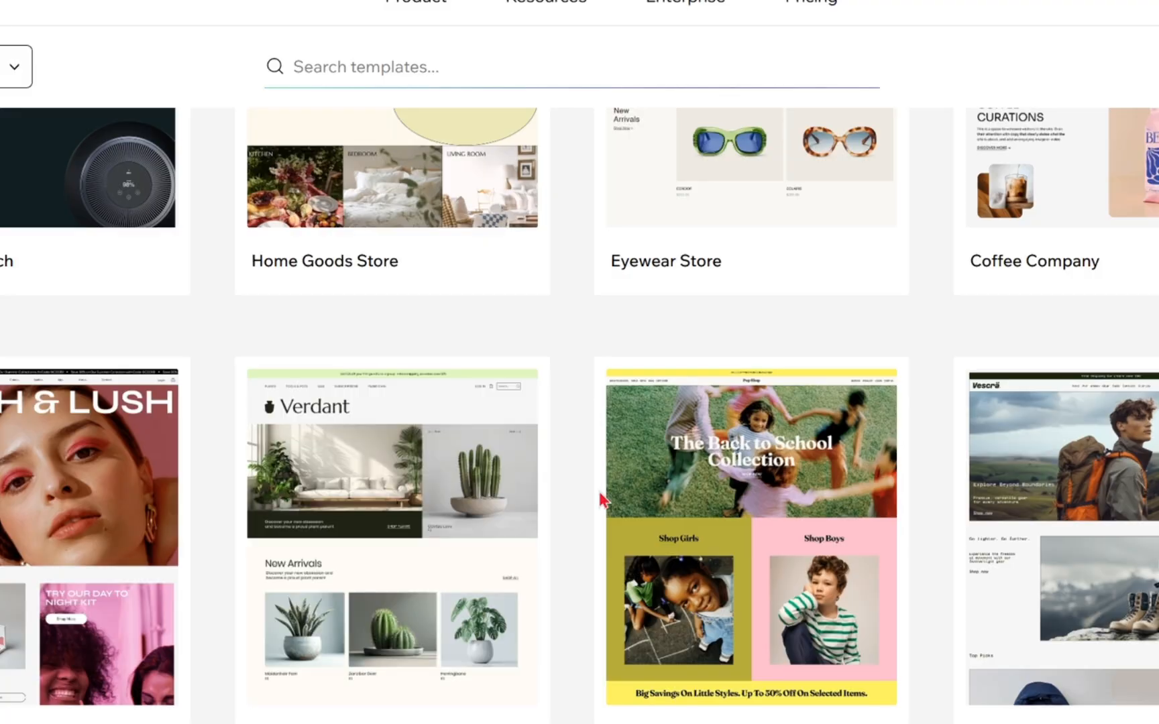
scroll(596, 464, "down", 10)
scroll(599, 491, "up", 8)
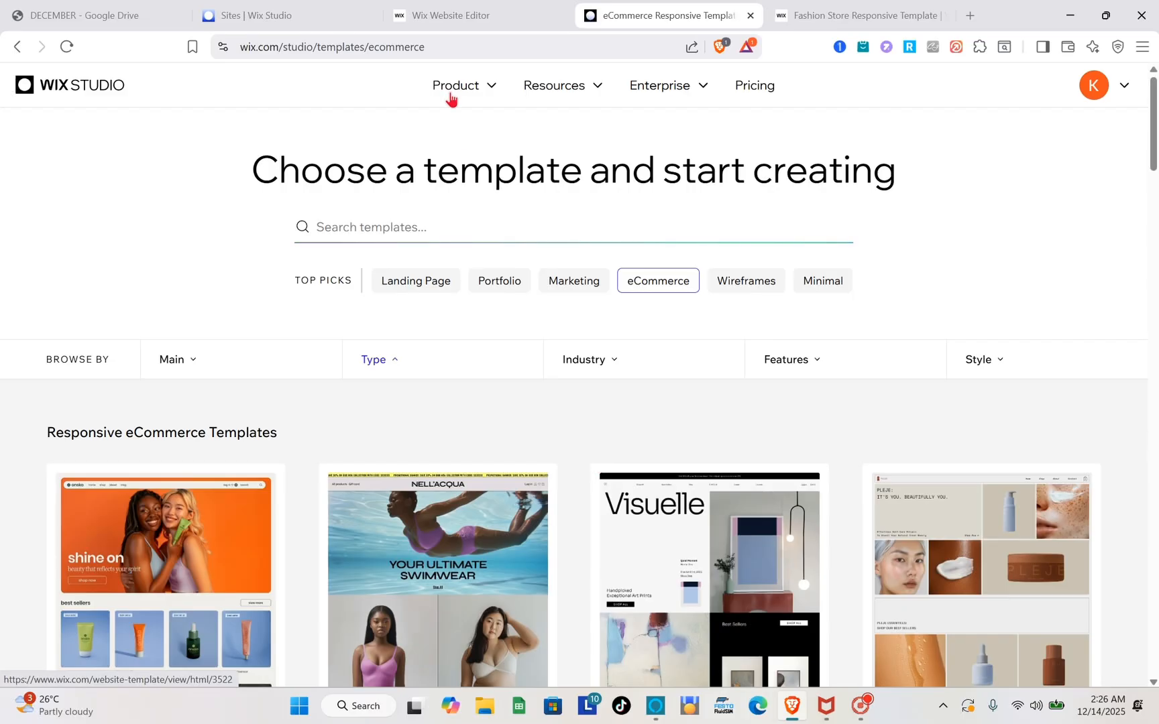
Switch the Ways site in the editor to the Product Page and open its product management dashboard, dismissing the new-product tip
left_click(450, 8)
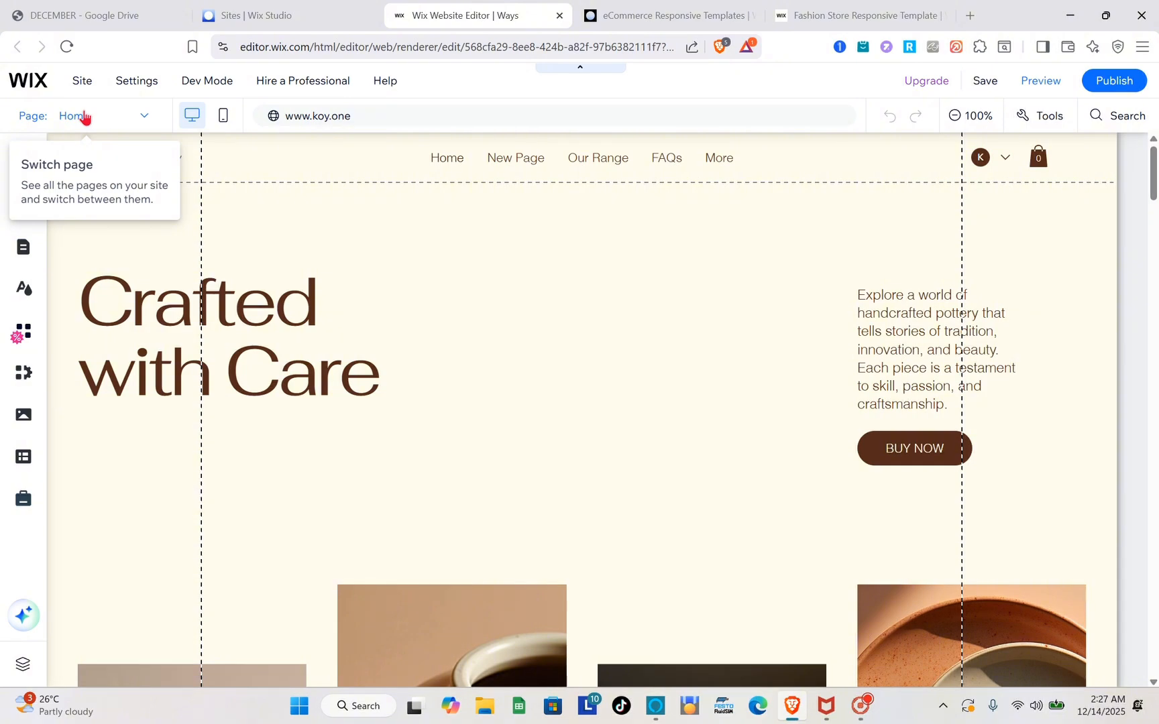
left_click(133, 118)
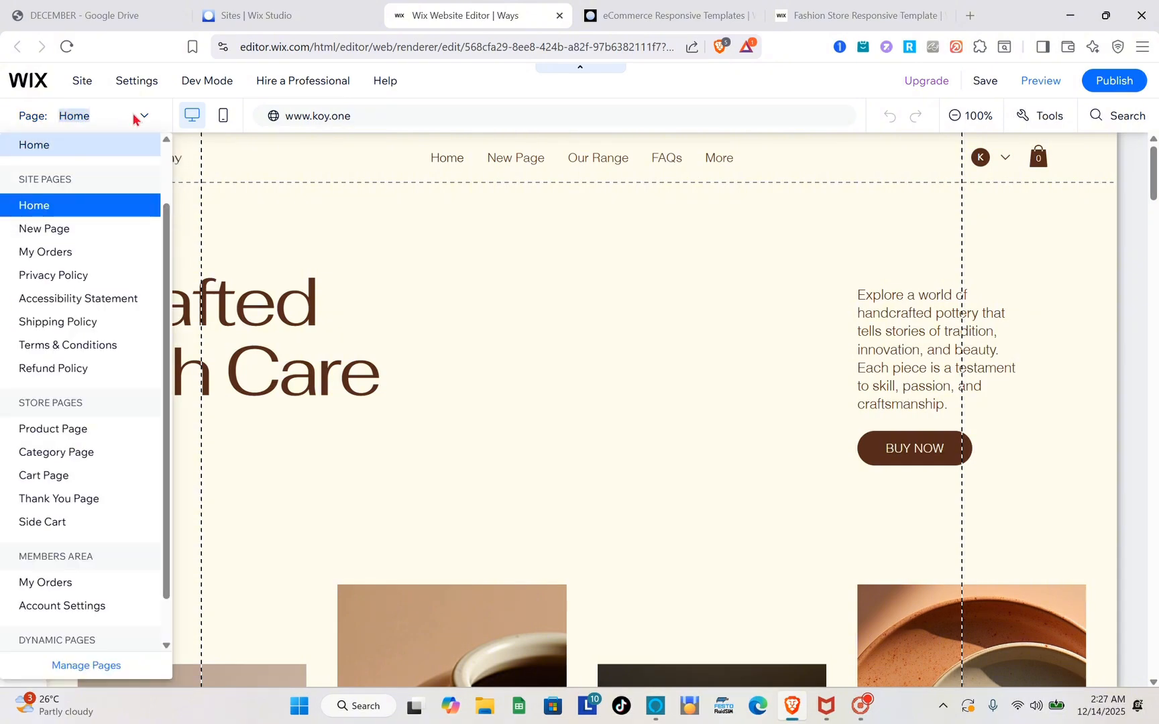
left_click(65, 441)
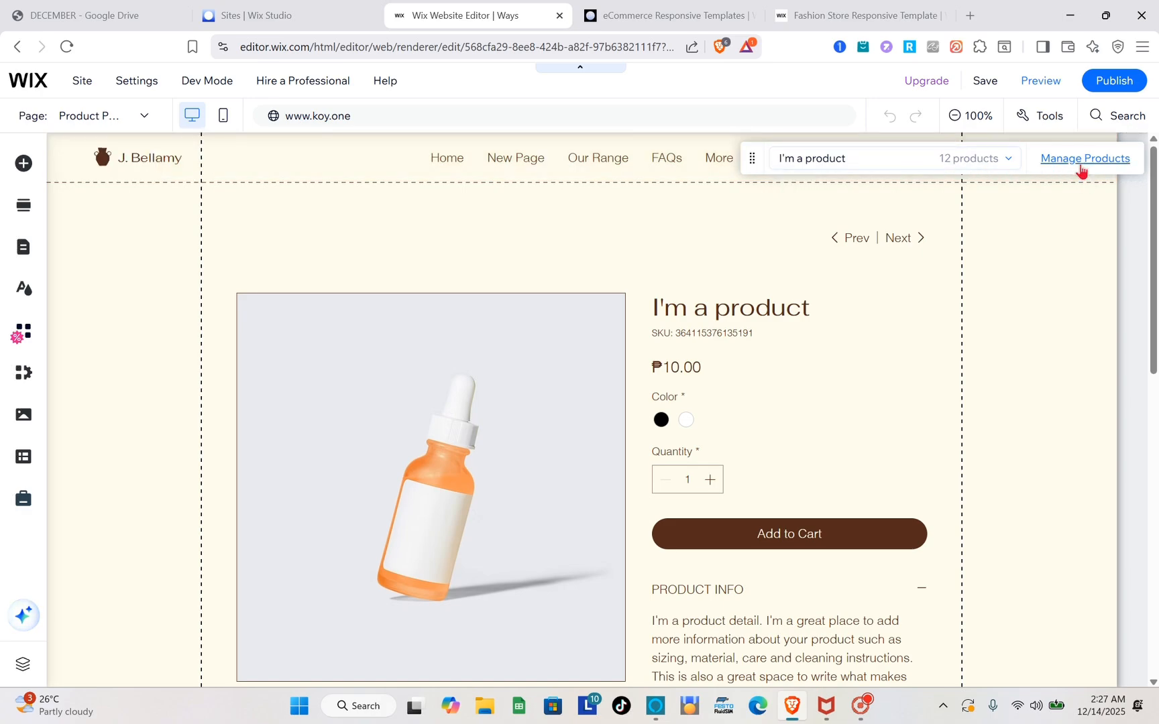
left_click(1082, 161)
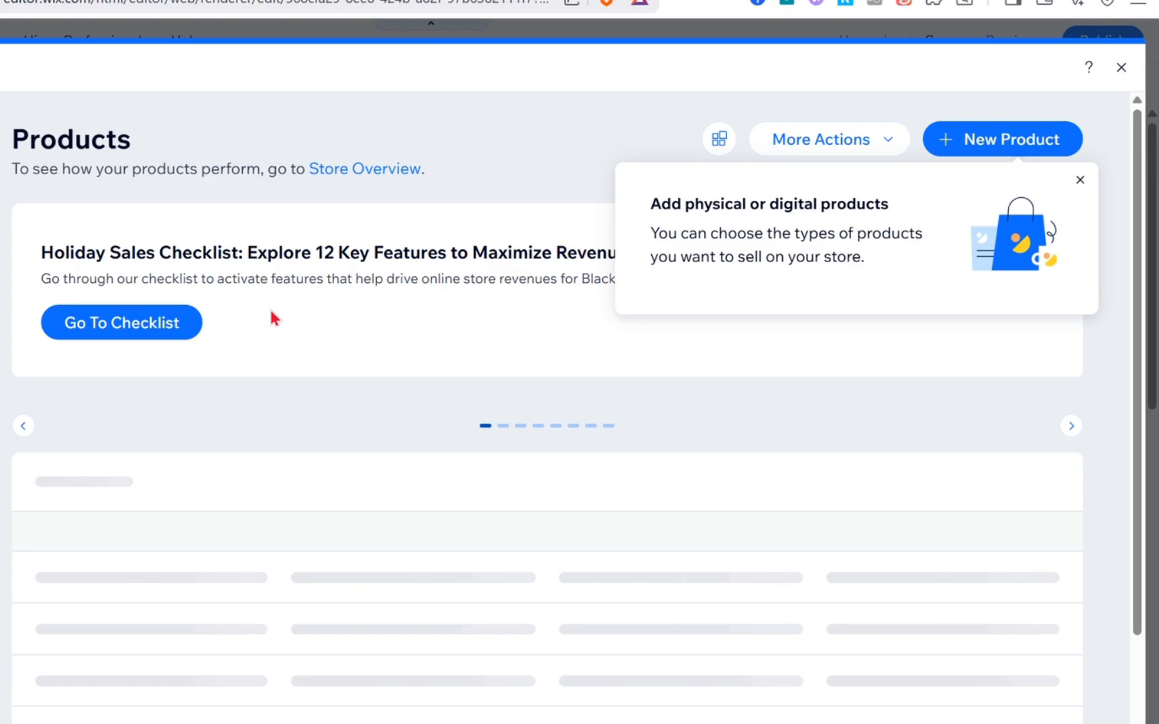
left_click(1079, 180)
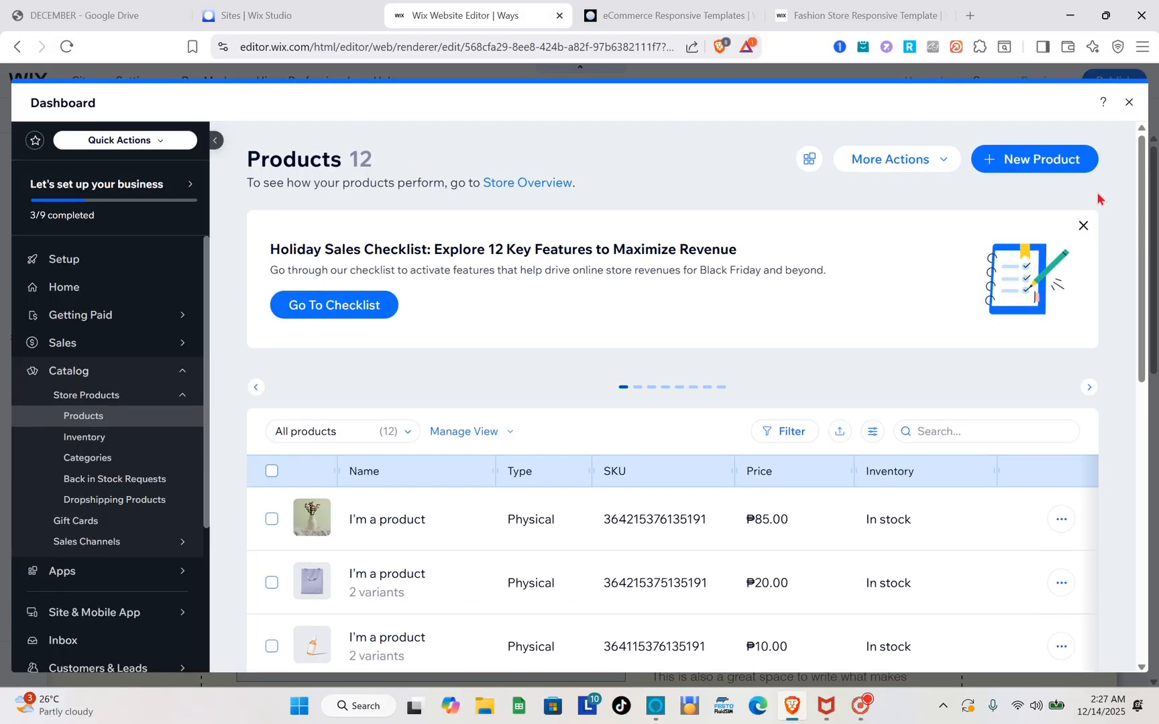
Start connecting a payment method under Getting Paid and look through the additional payment options for the Philippines
left_click(104, 324)
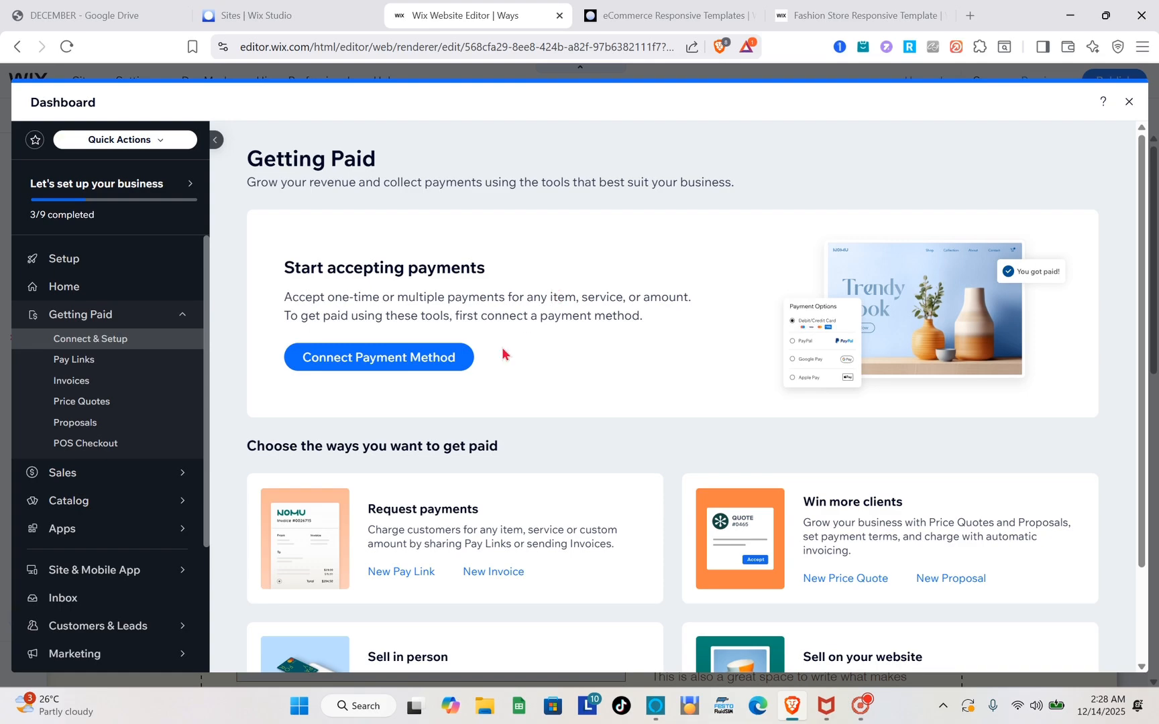
left_click(336, 364)
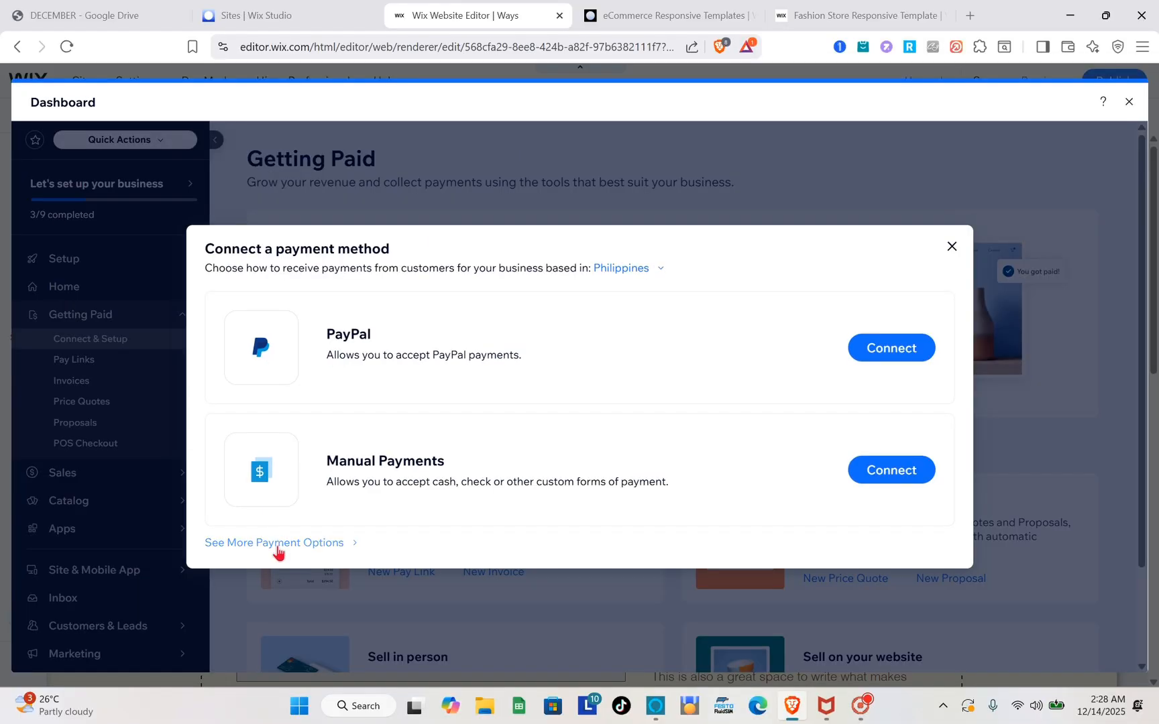
left_click(278, 543)
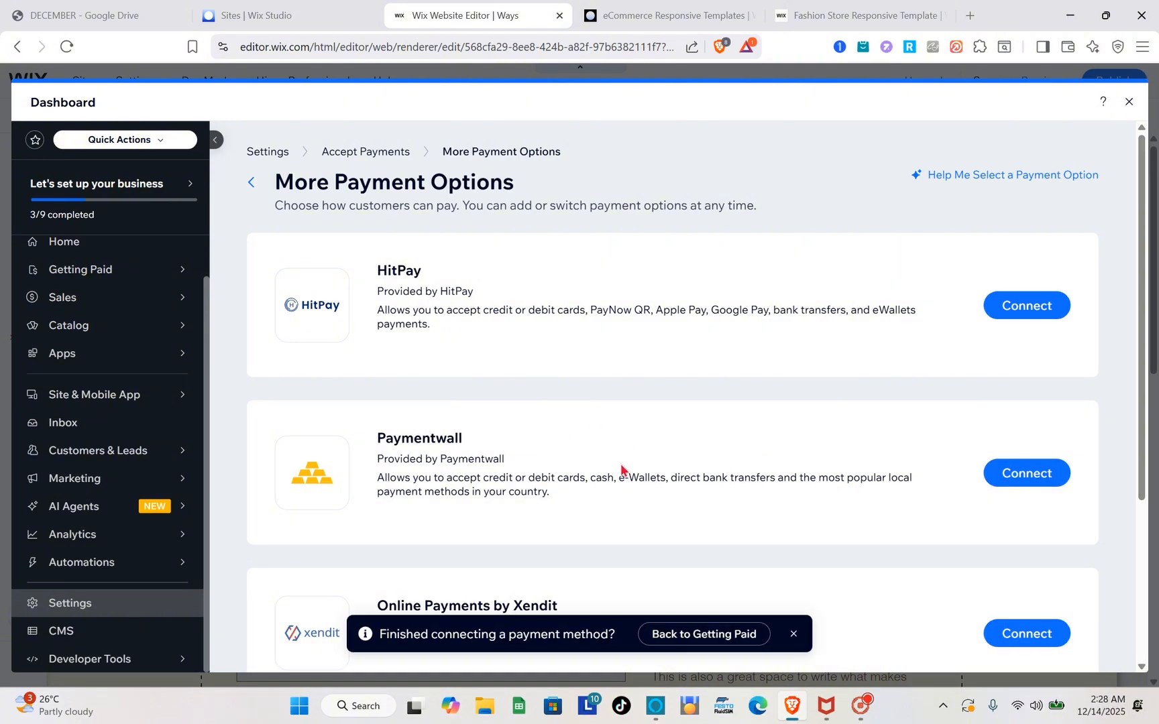
scroll(631, 434, "down", 3)
scroll(631, 434, "up", 3)
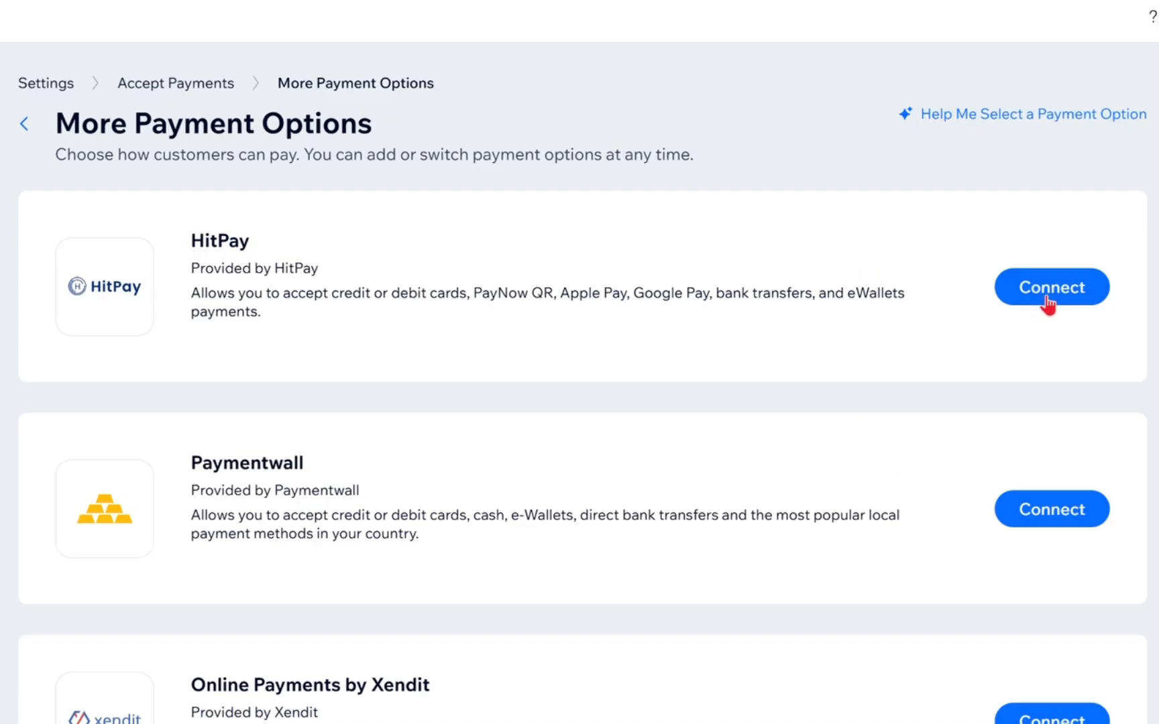
Review the HitPay connection instructions and account form, and return to the list of payment options
left_click(1047, 302)
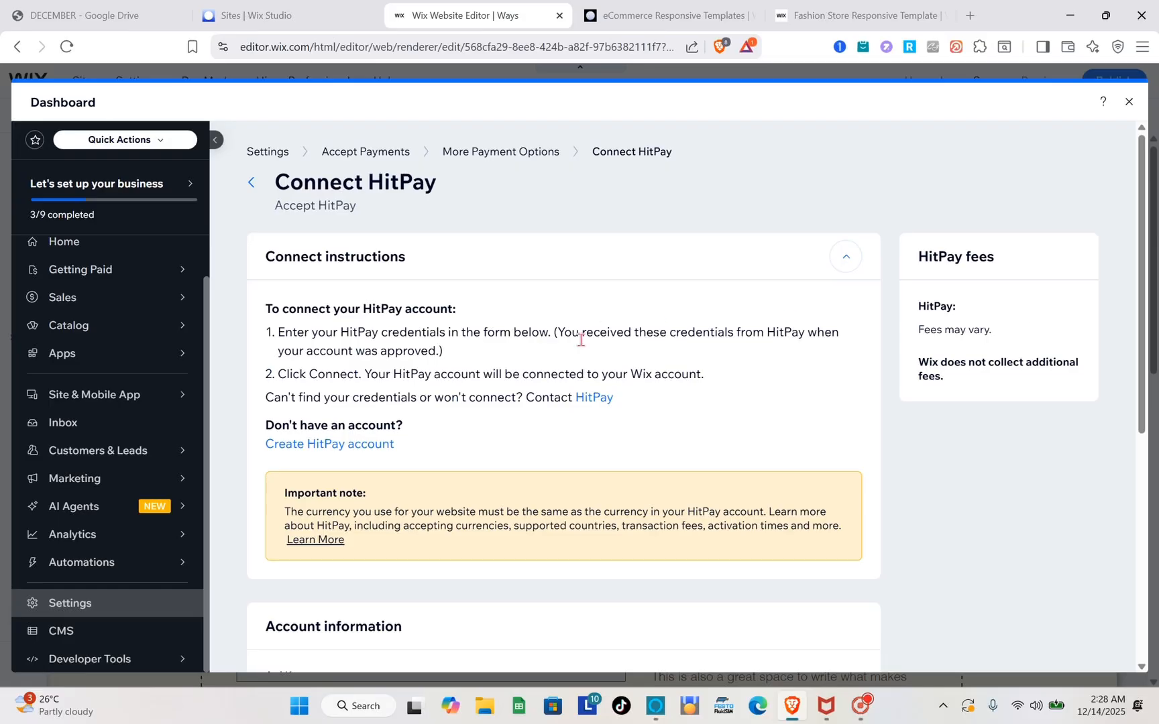
scroll(556, 409, "down", 4)
scroll(556, 409, "up", 4)
scroll(448, 499, "down", 5)
scroll(447, 500, "up", 5)
left_click(253, 182)
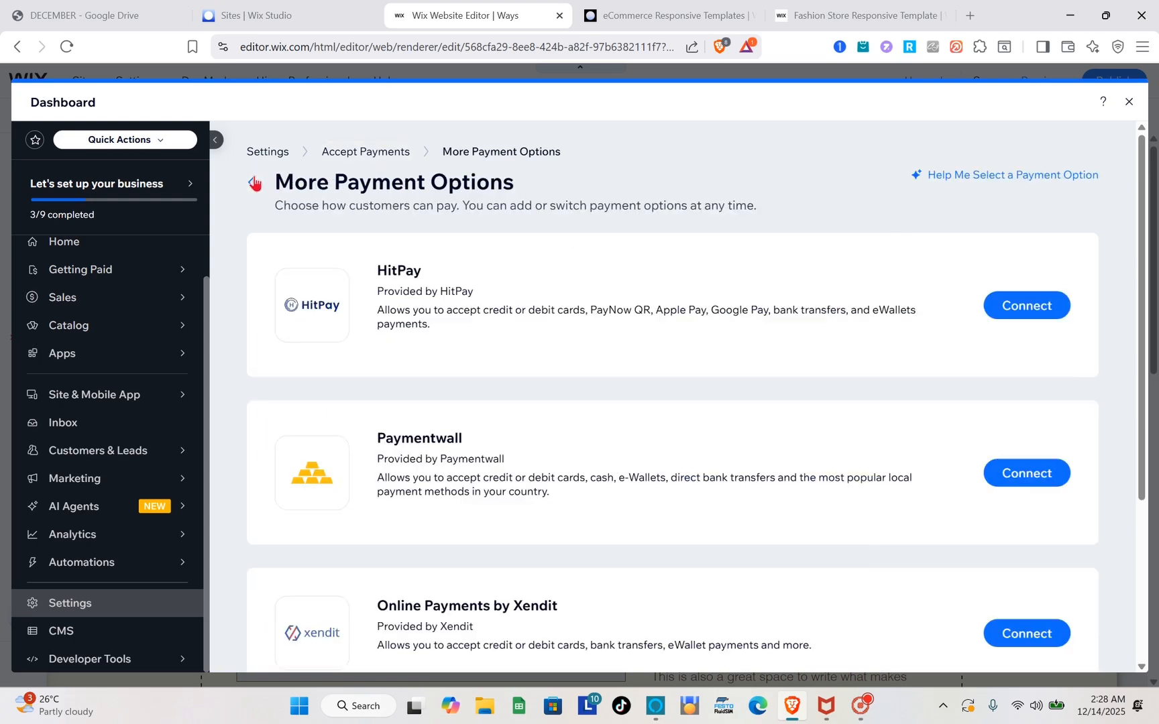
Close the payment options dashboard and reopen product management from the Product Page section in the editor
mouse_move(92, 327)
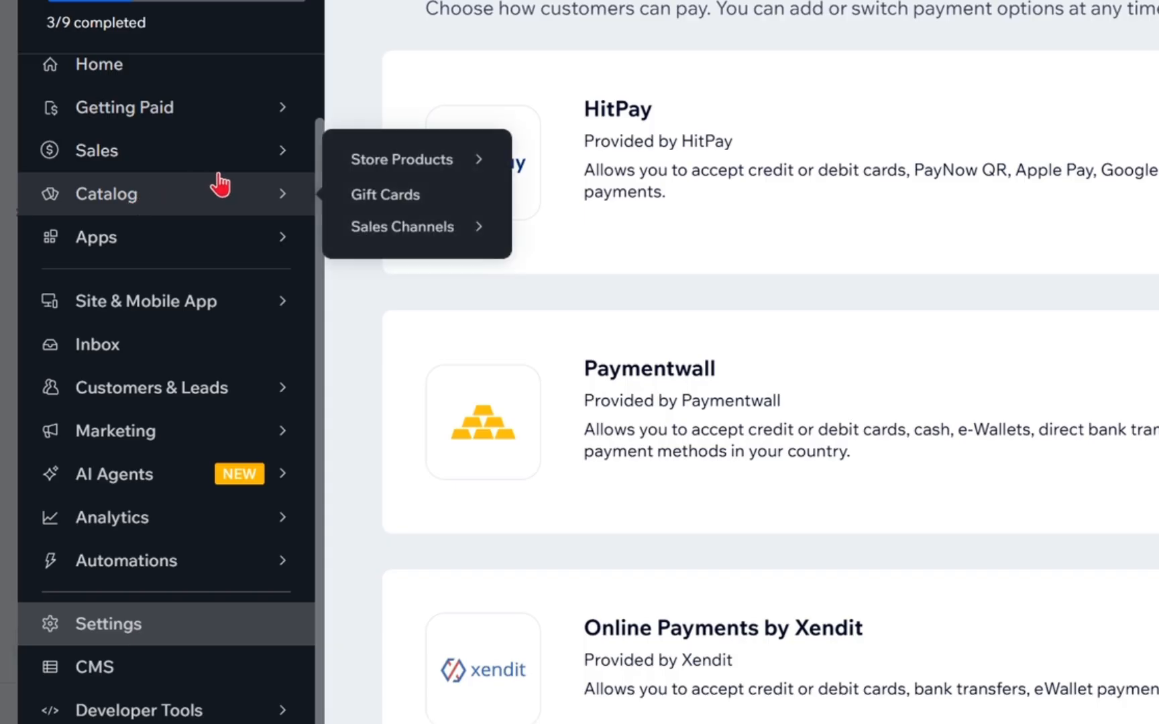
mouse_move(229, 380)
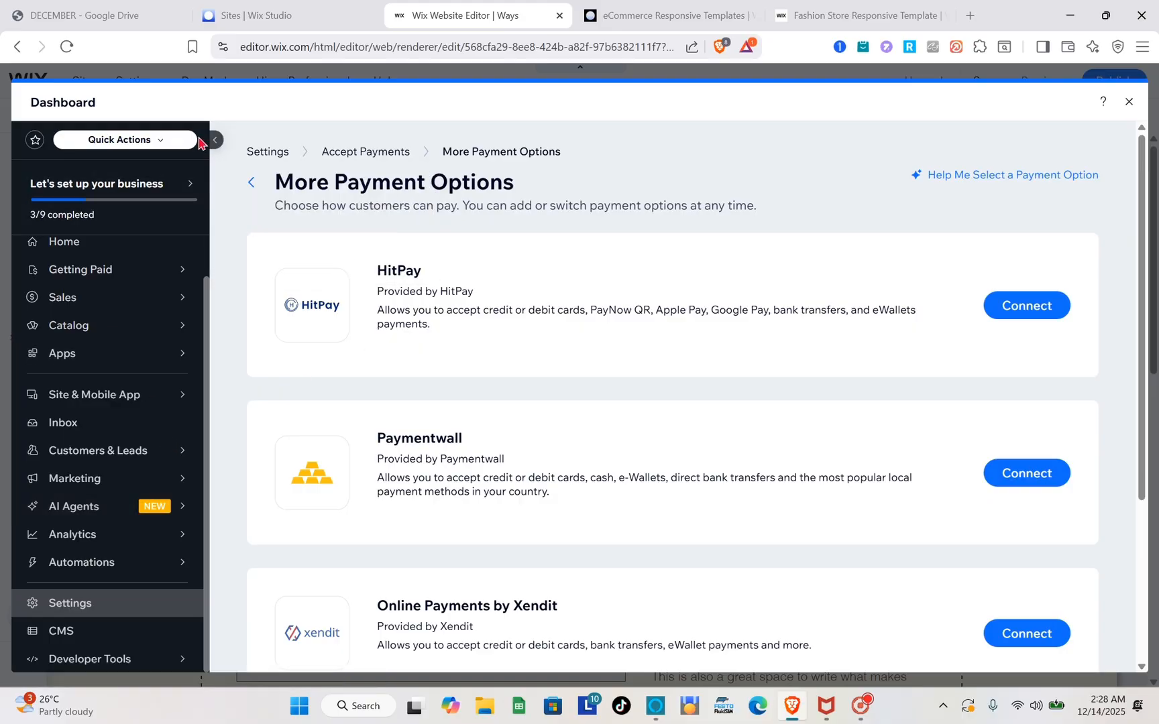
left_click(215, 140)
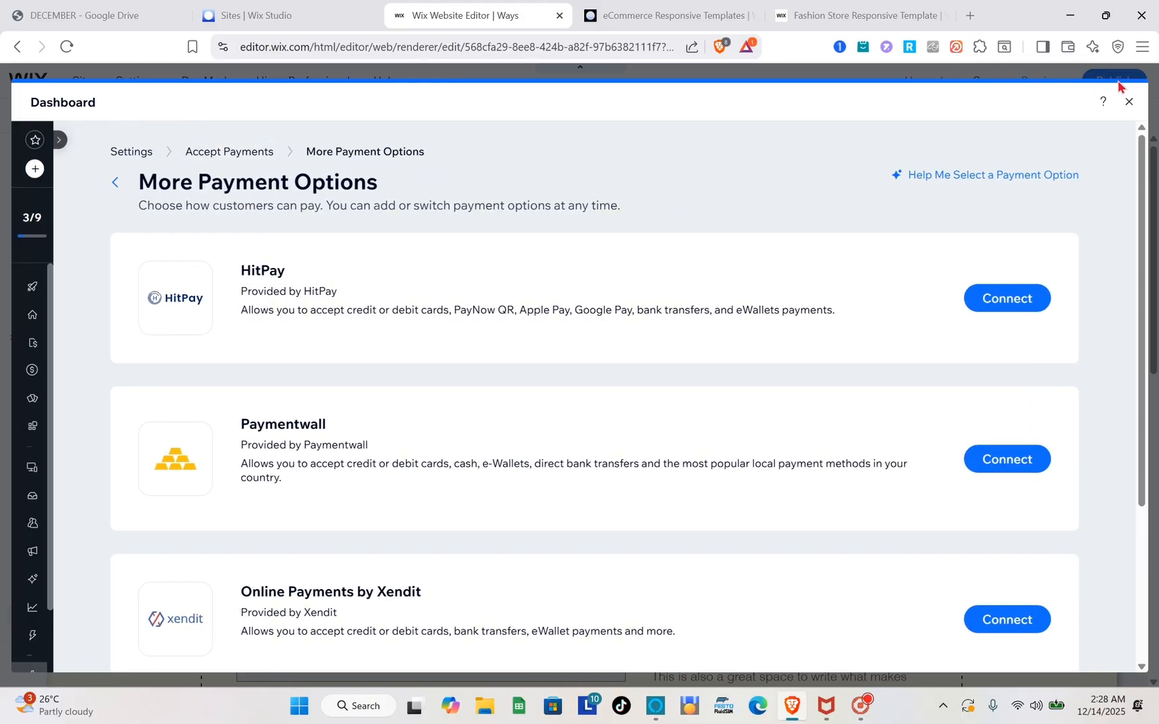
left_click(1129, 101)
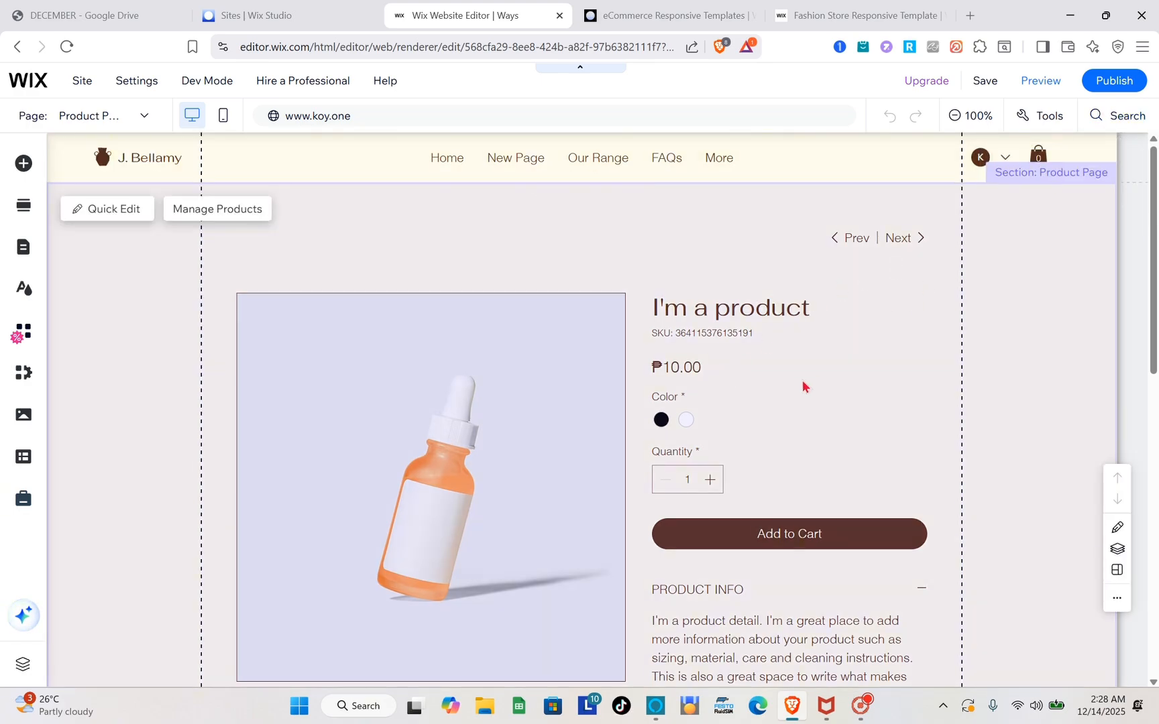
left_click(803, 387)
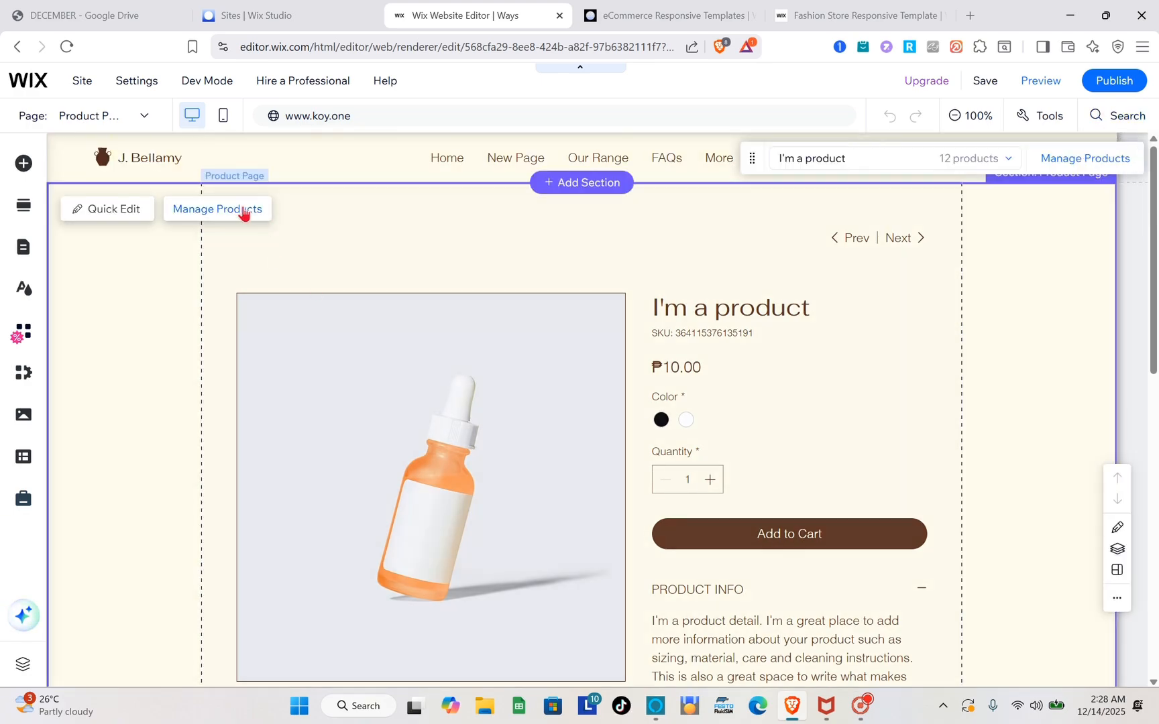
left_click(242, 210)
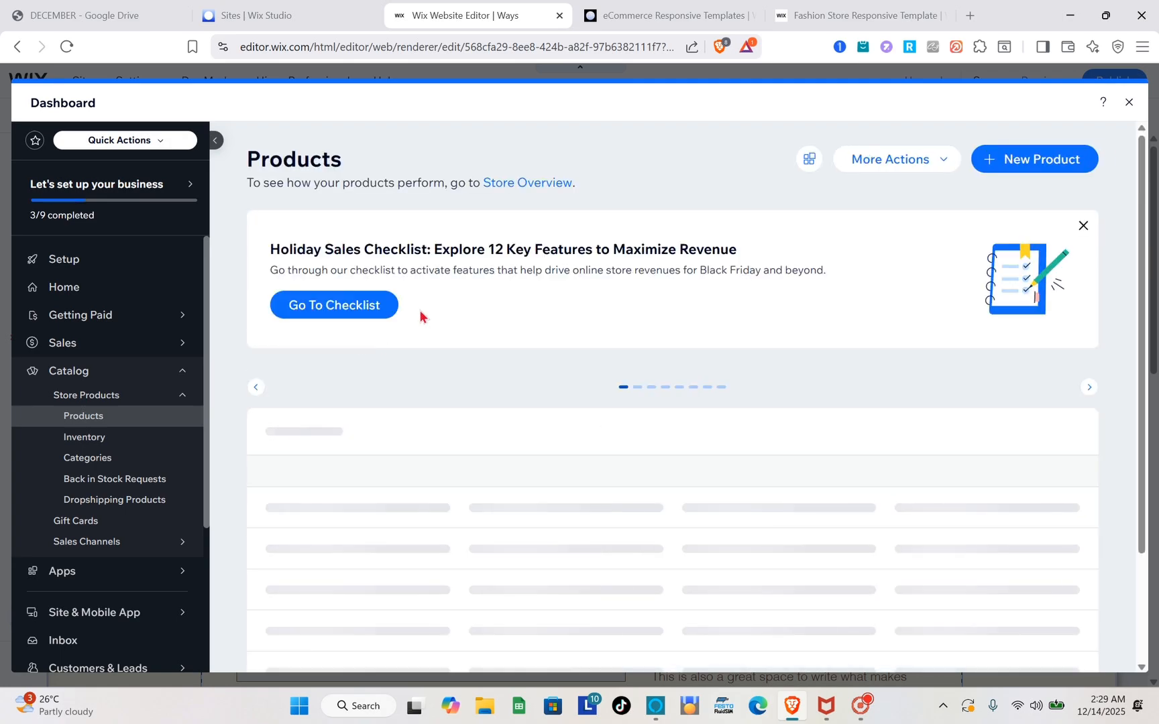
Look through the store's product list, selecting all products to check the bulk actions and clearing the selection
scroll(491, 543, "down", 4)
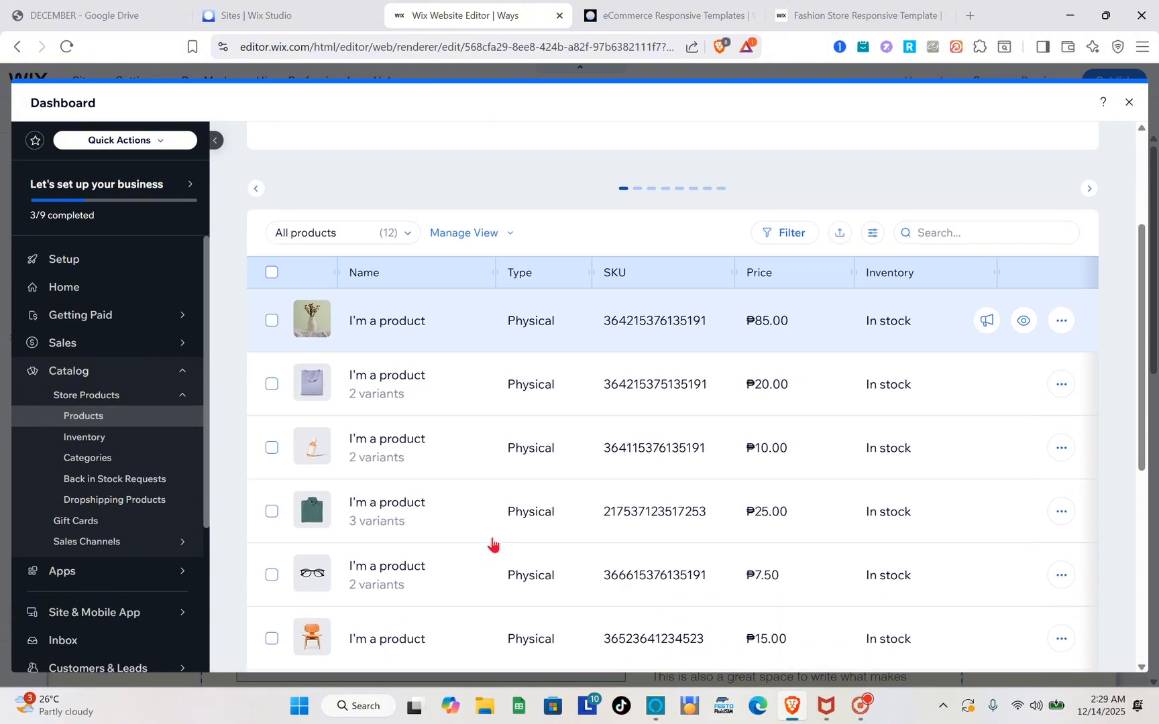
scroll(320, 331, "up", 3)
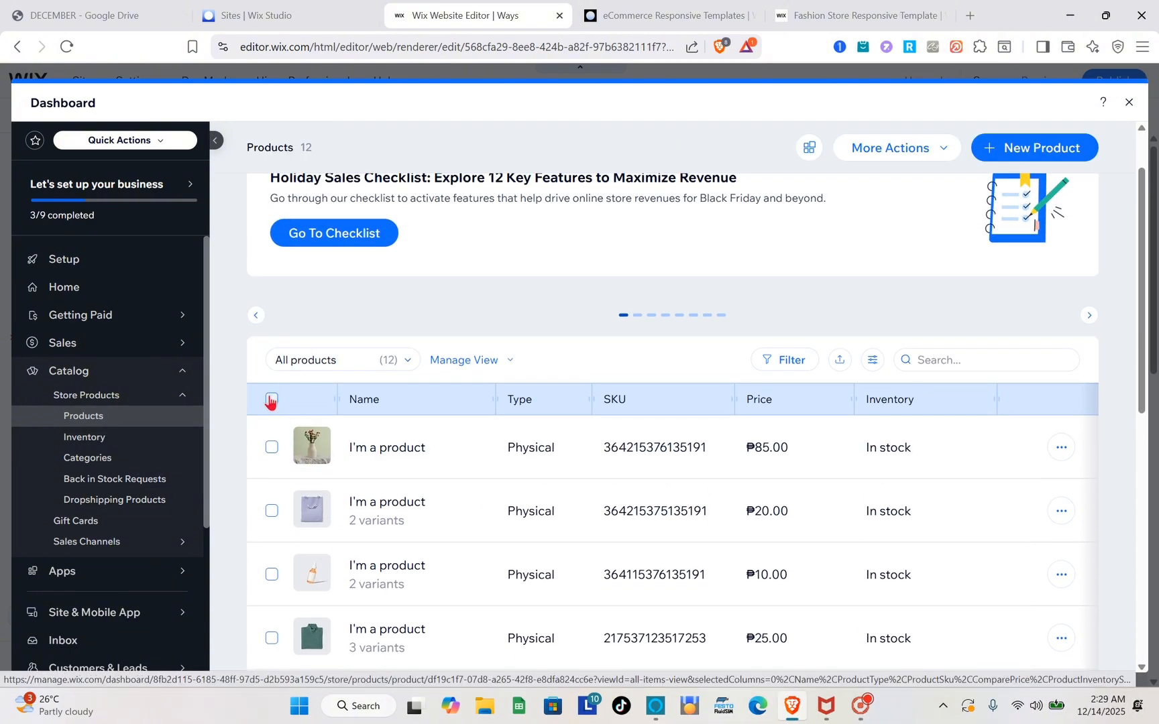
left_click(271, 399)
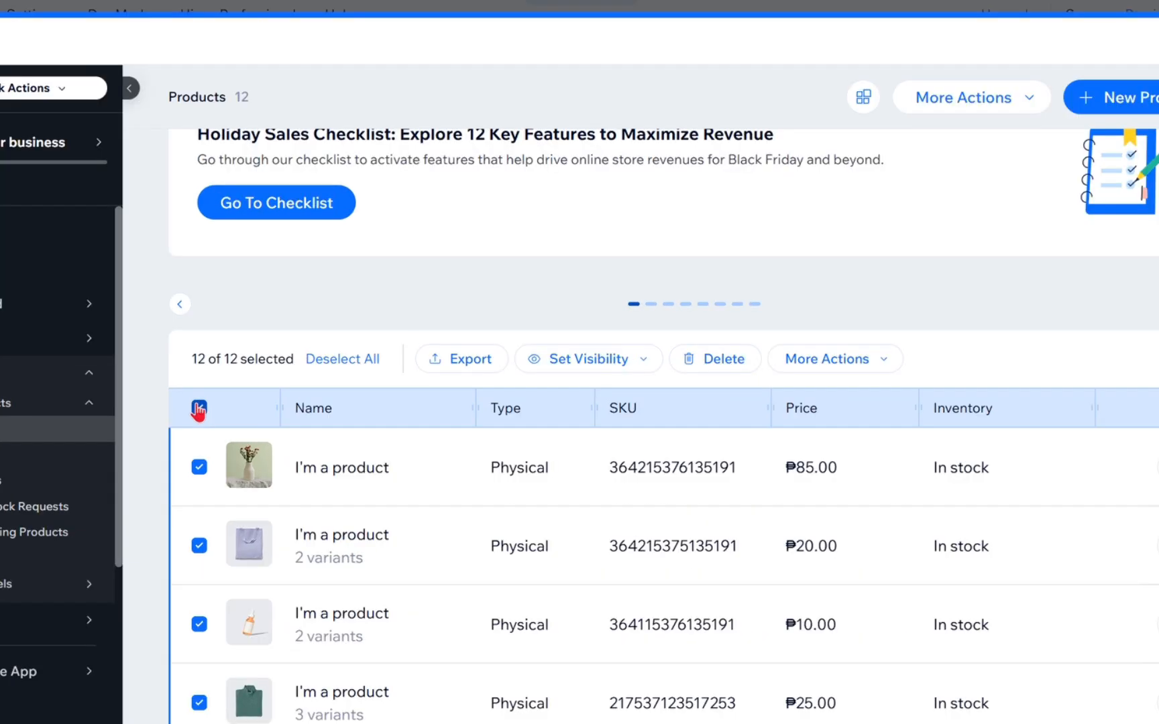
scroll(198, 410, "down", 1)
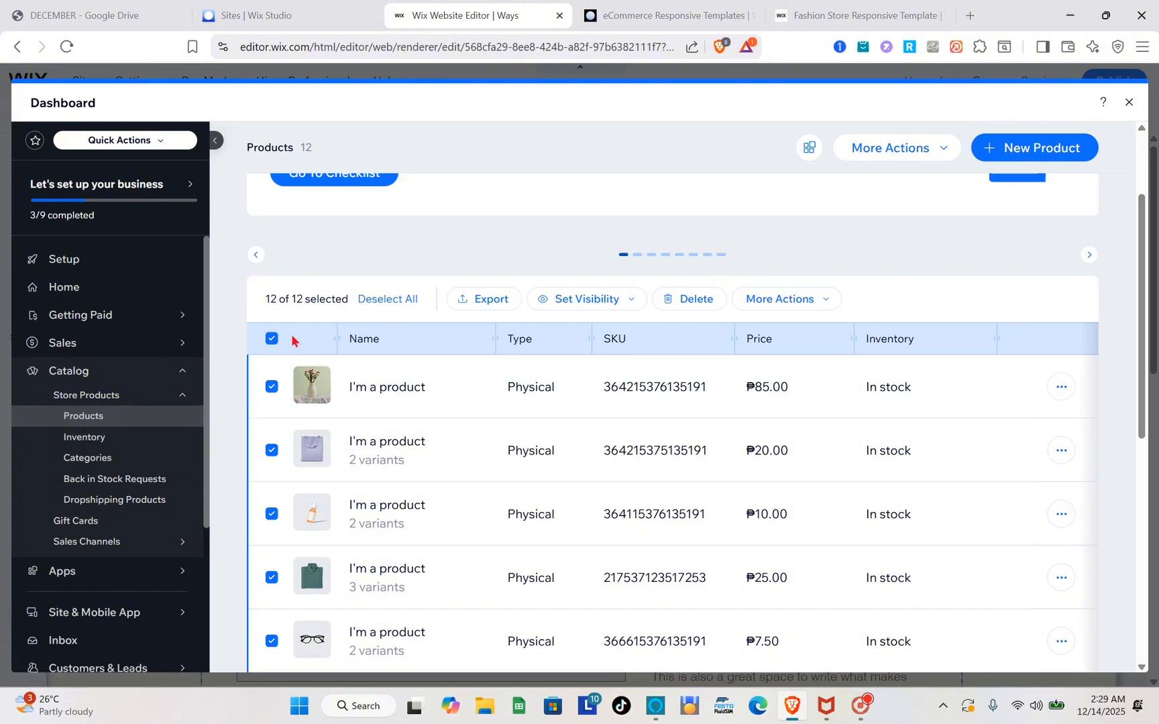
left_click(272, 339)
scroll(485, 320, "up", 2)
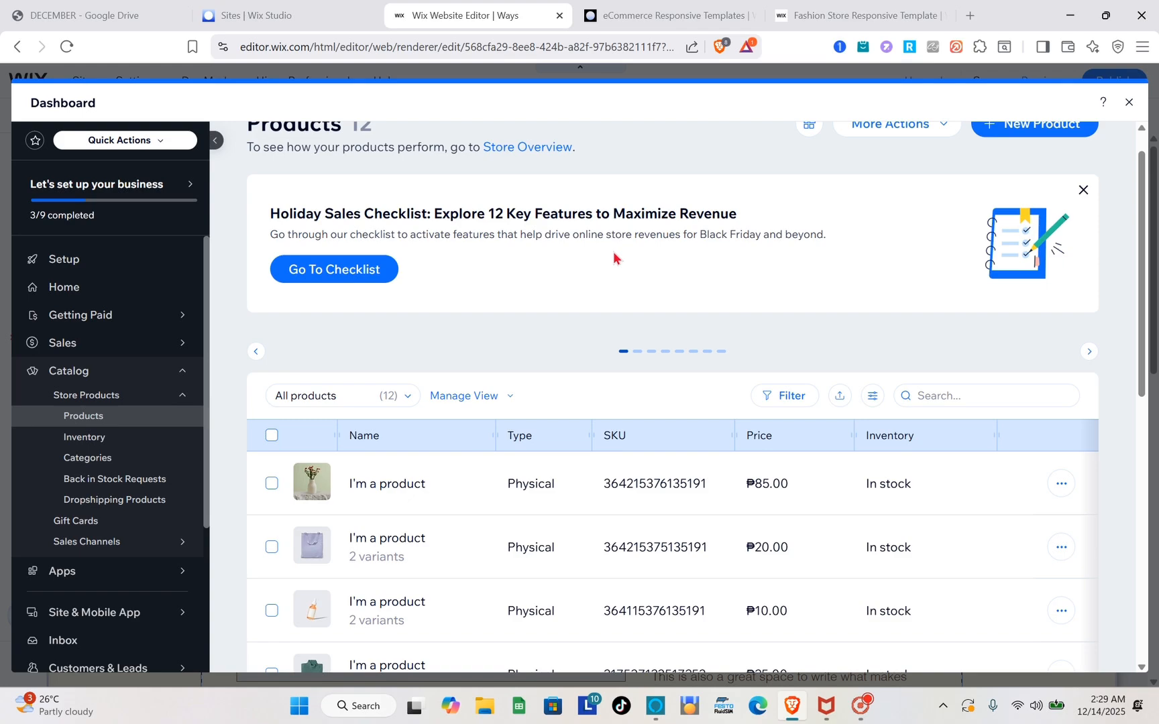
scroll(614, 258, "up", 1)
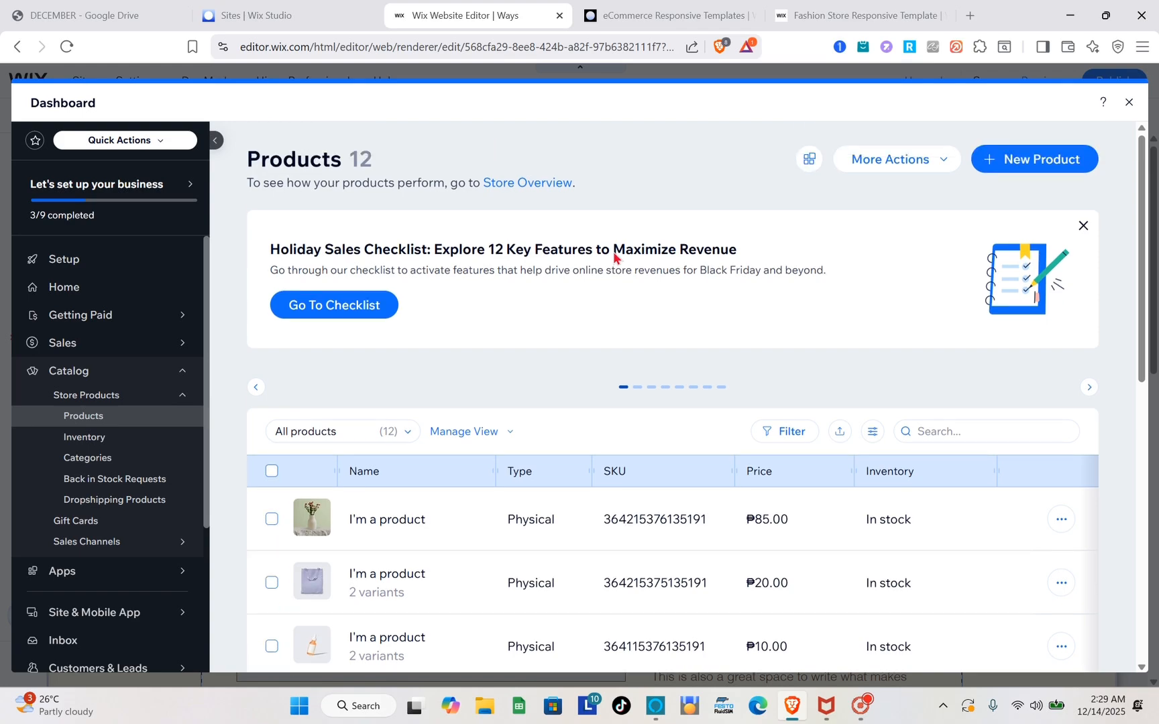
Create a new physical product named SHOES
left_click(1044, 169)
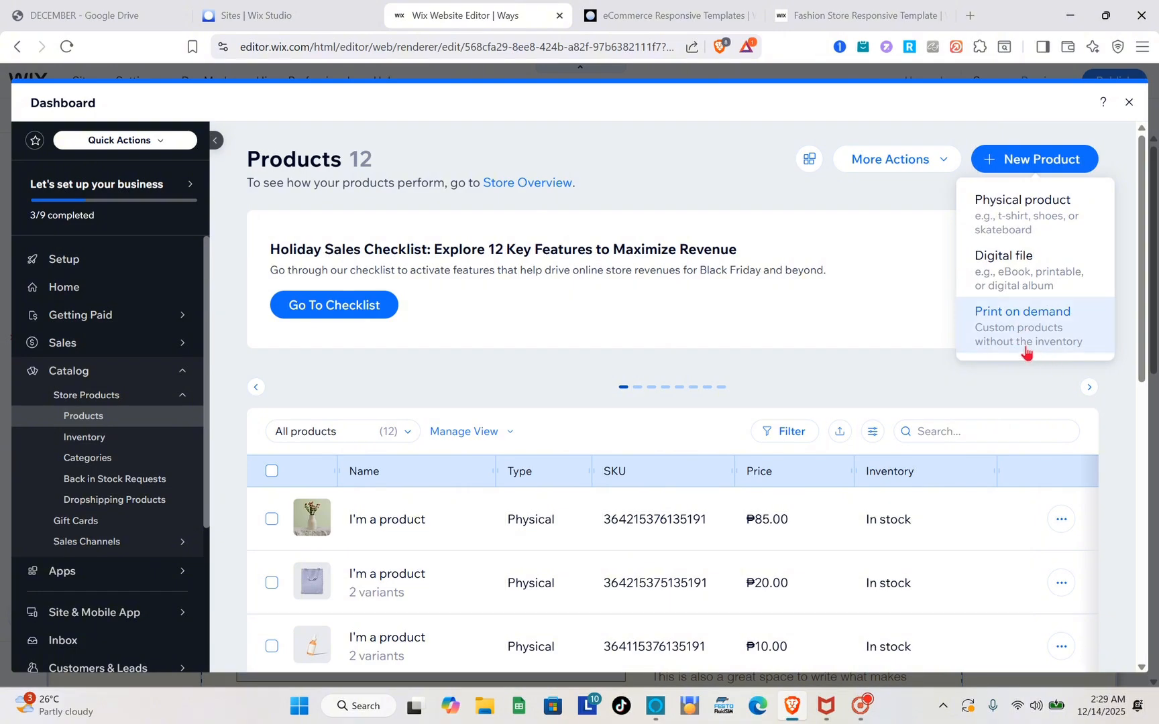
left_click(1010, 230)
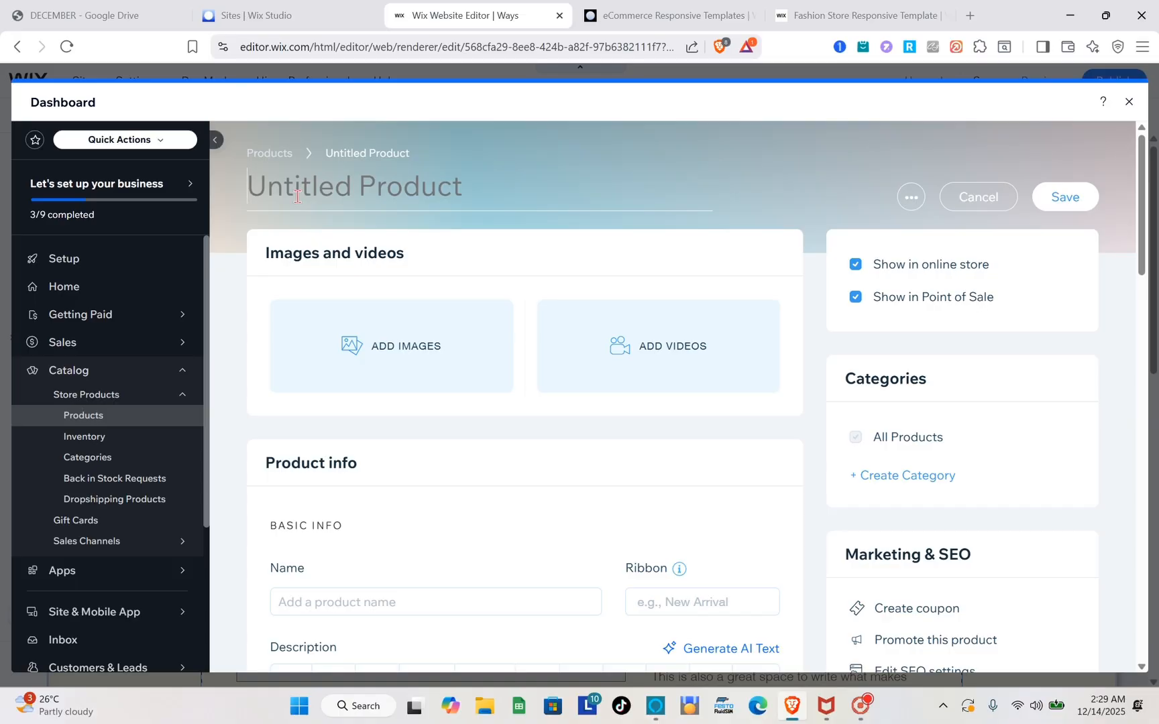
key("Caps_Lock")
left_click(297, 196)
type("SHOES")
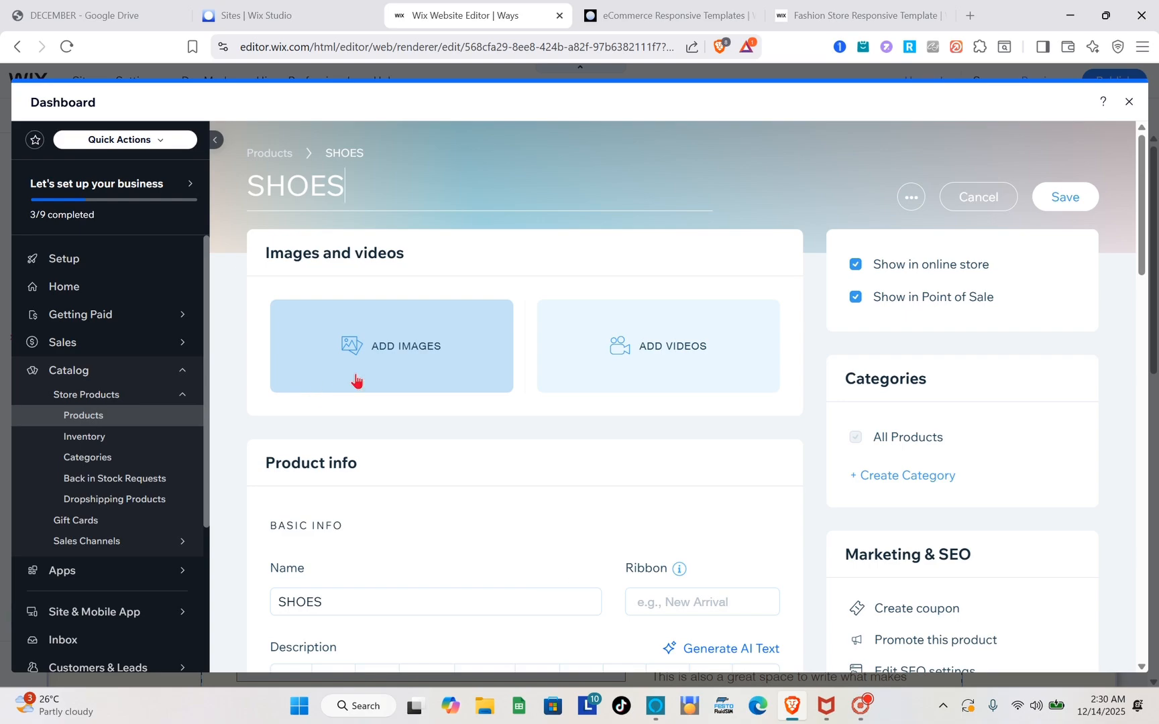
Search Media from Wix for SHOES and add the Colorful Embroidered Shoes image to the product
left_click(379, 372)
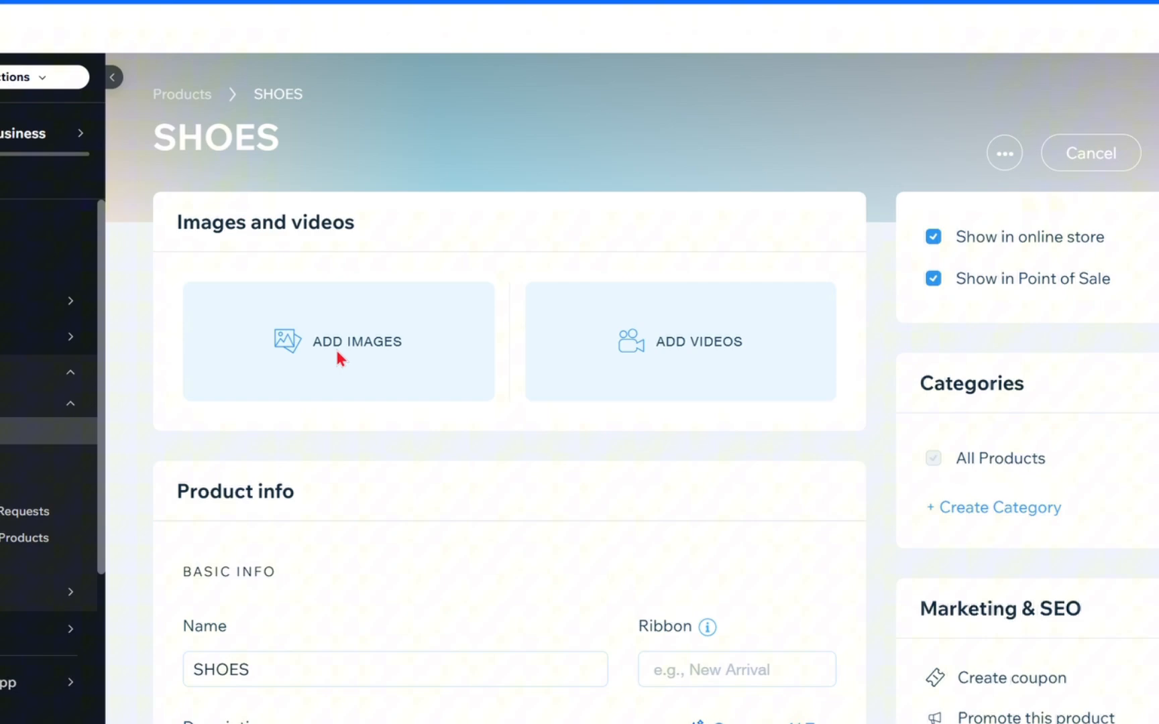
left_click(337, 352)
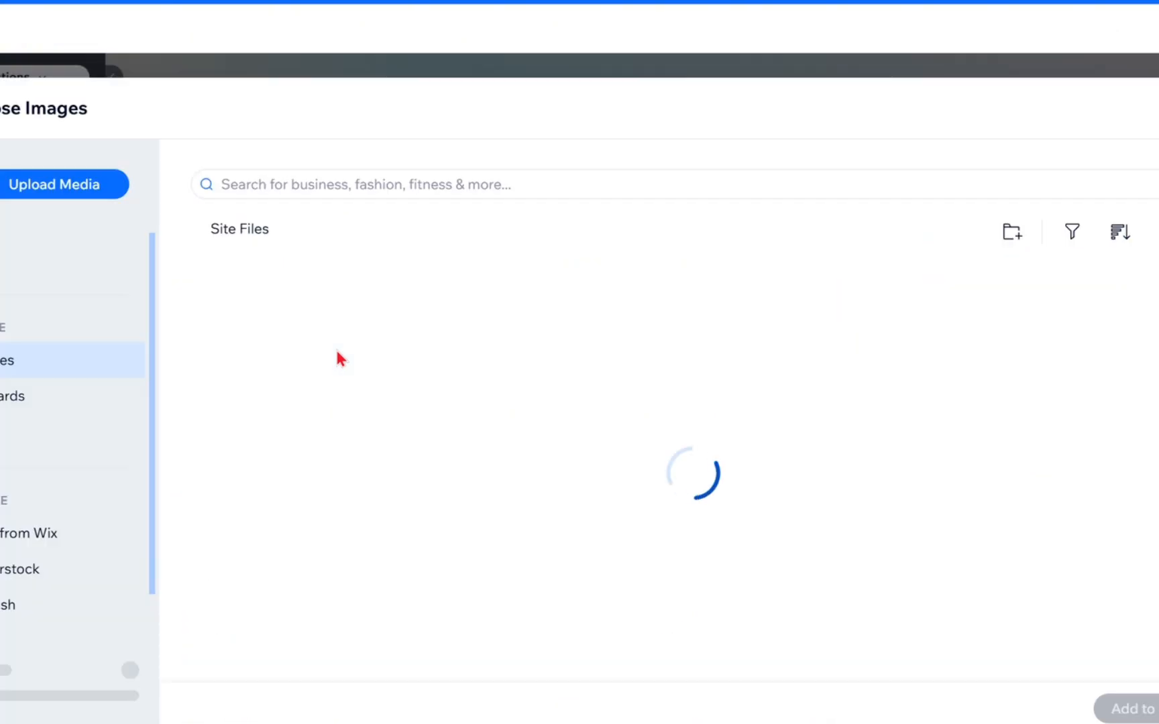
left_click(73, 193)
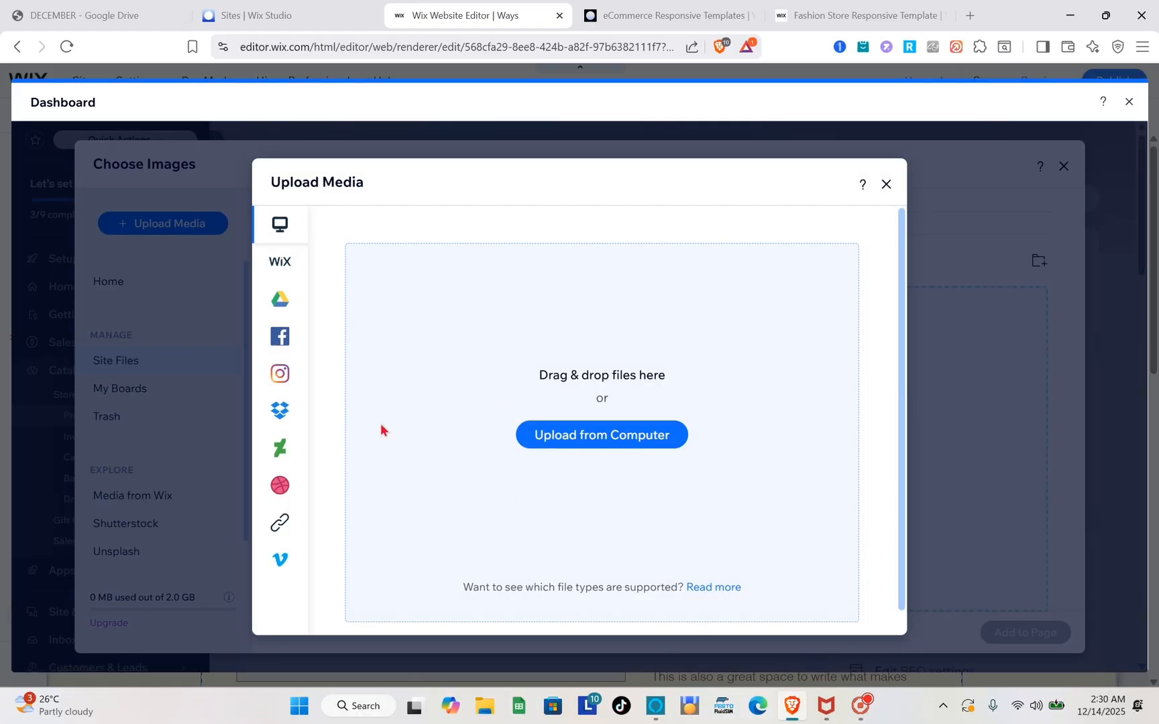
left_click(886, 187)
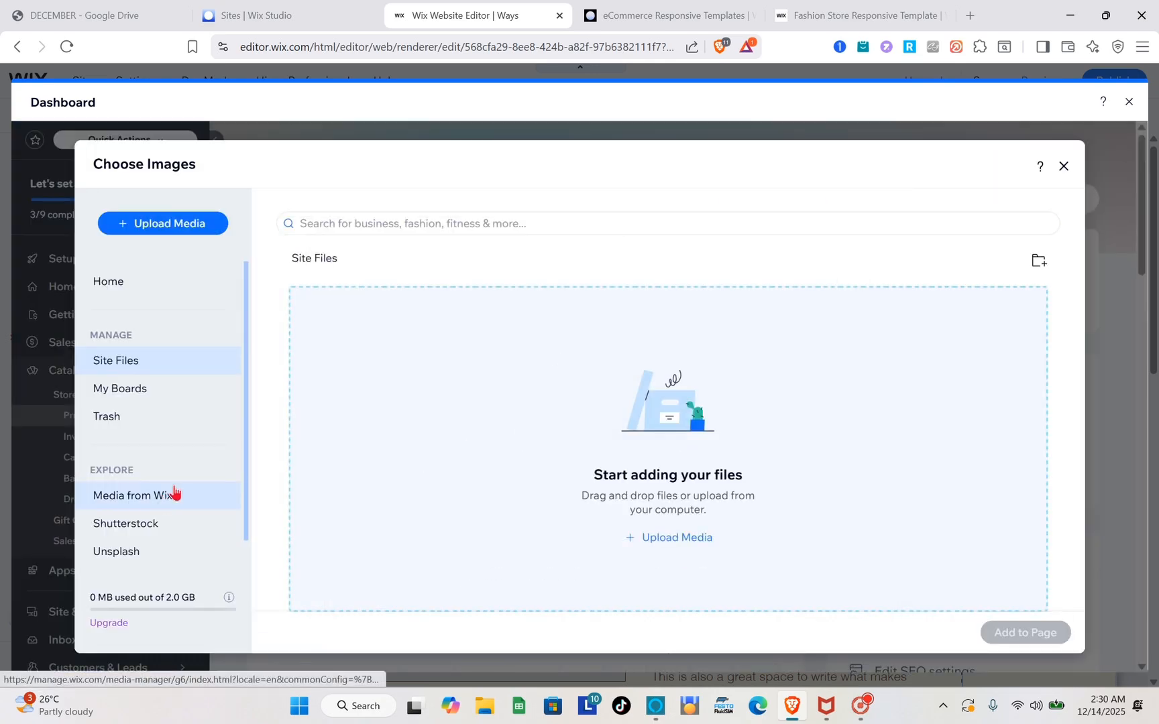
left_click(169, 494)
left_click(409, 221)
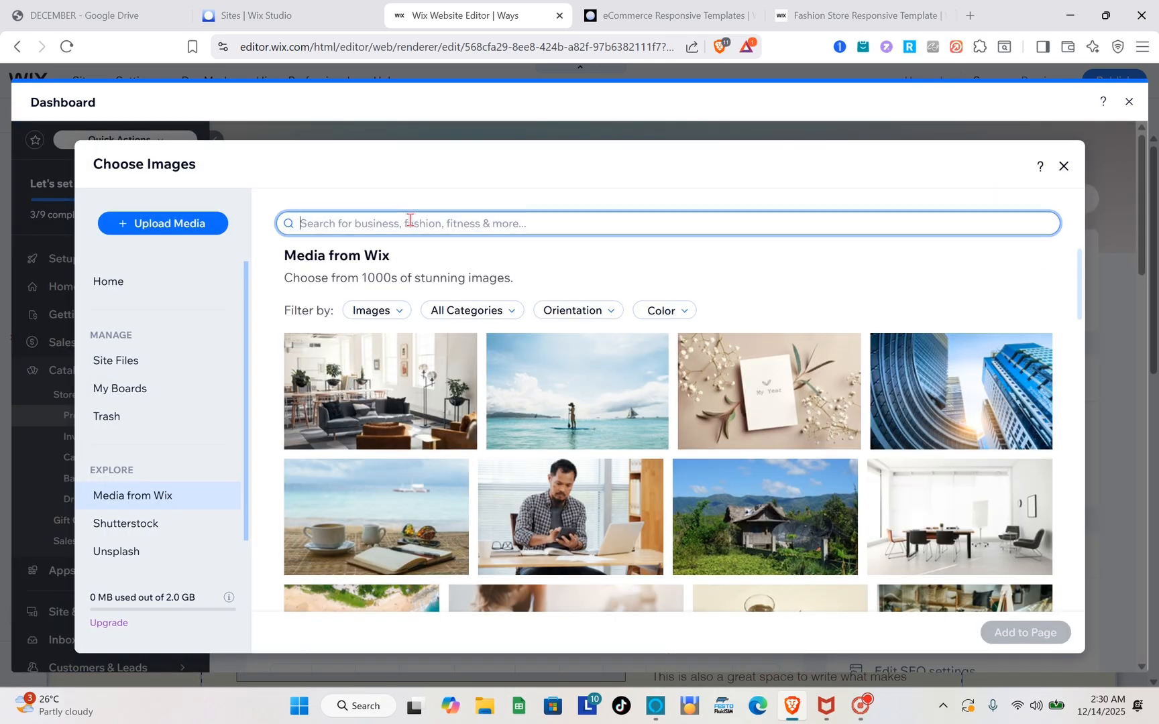
type("SHOES")
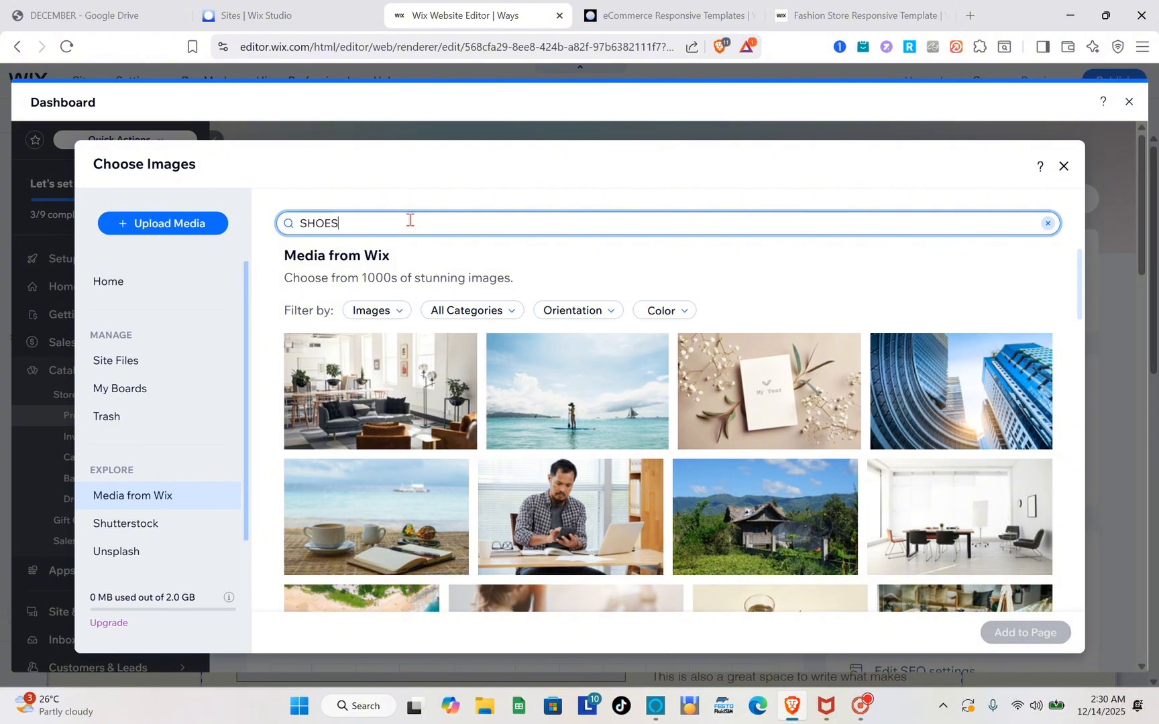
key("Return")
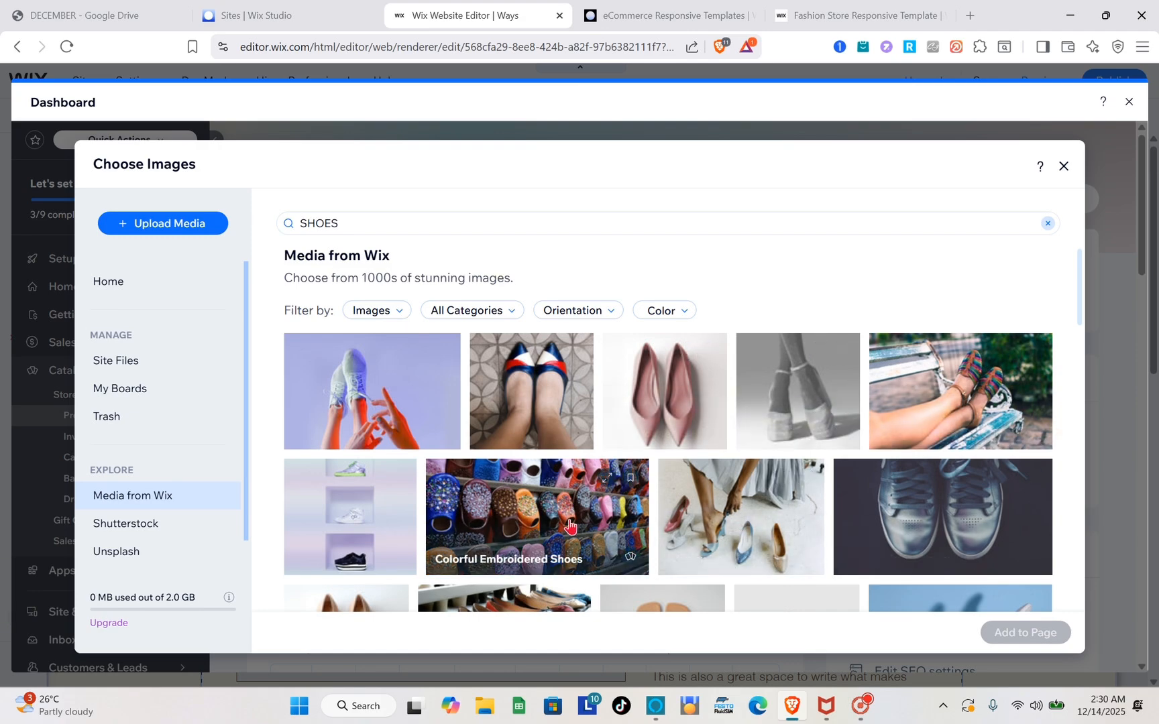
left_click(592, 532)
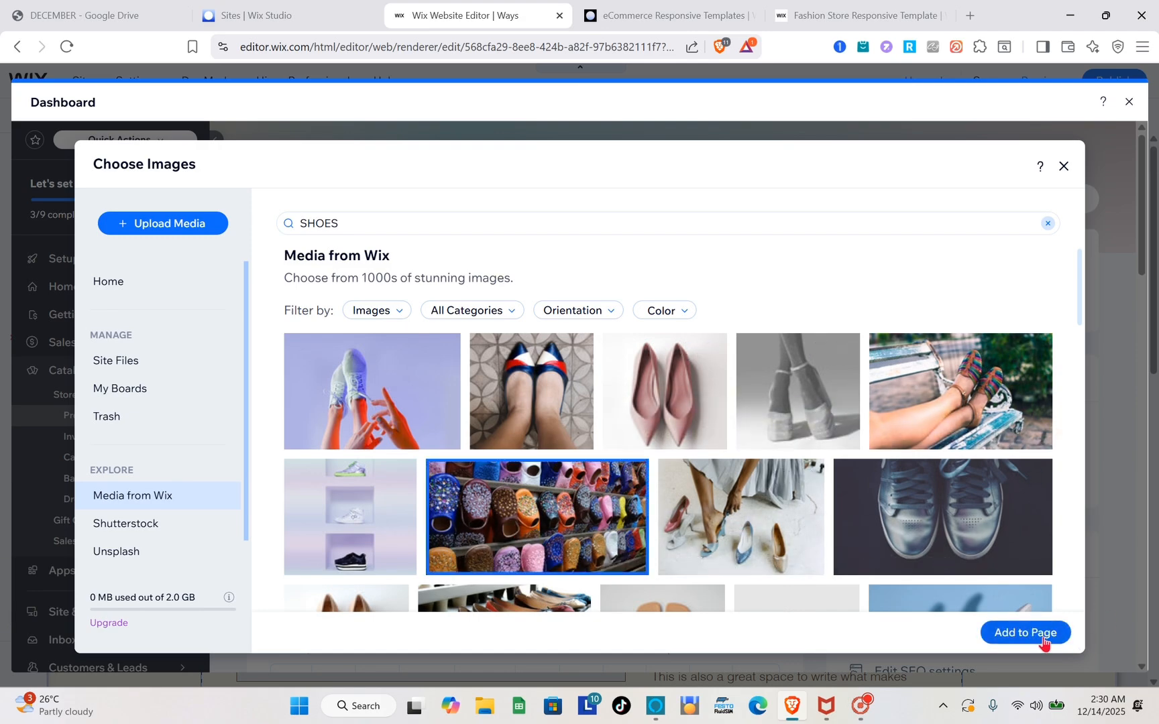
left_click(1043, 640)
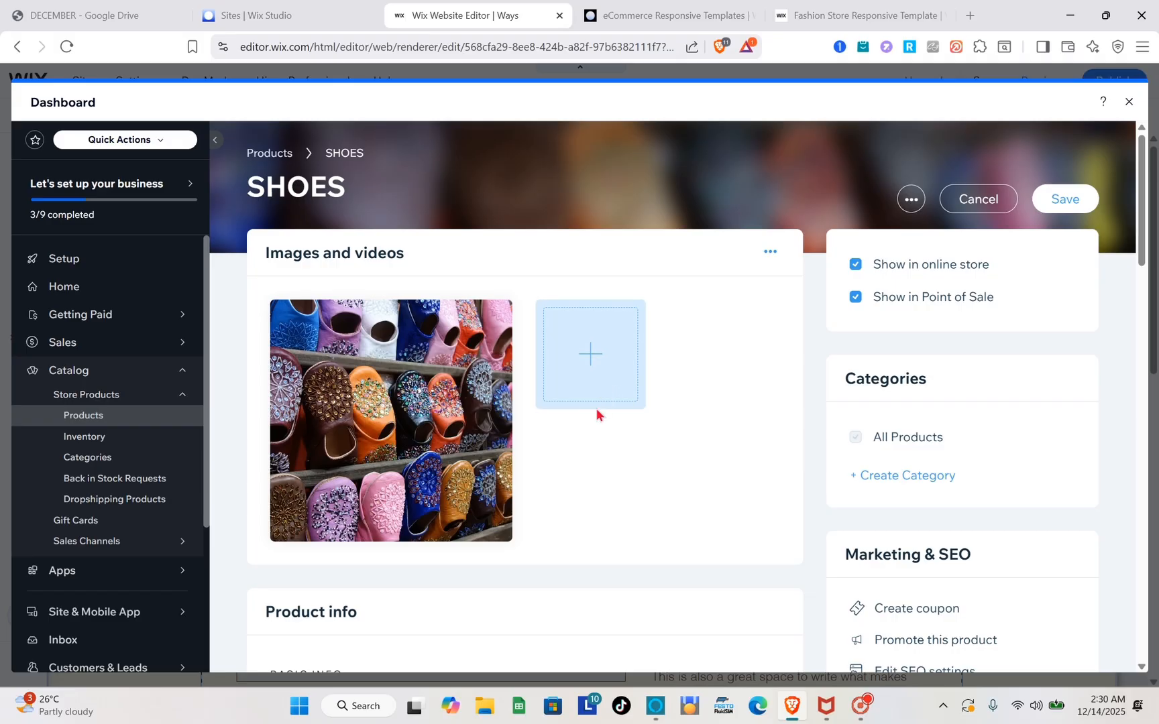
Generate an AI description for the SHOES product and use the Professional version as its text
scroll(641, 507, "down", 4)
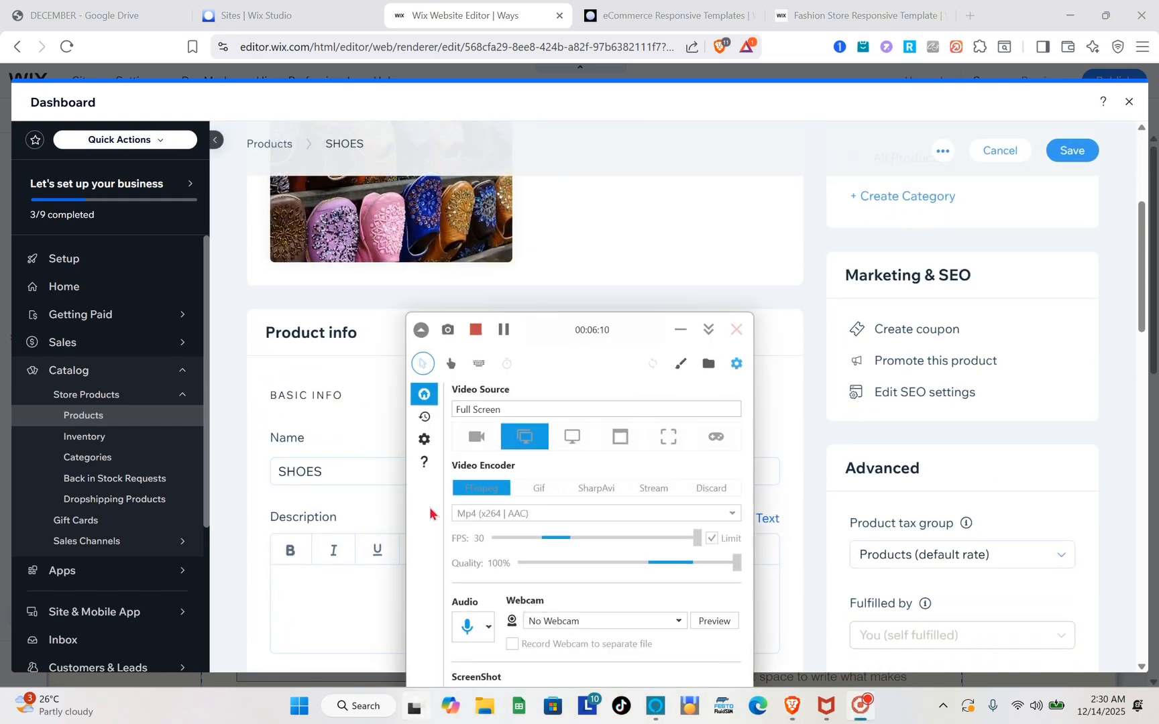
left_click(331, 602)
scroll(344, 568, "down", 3)
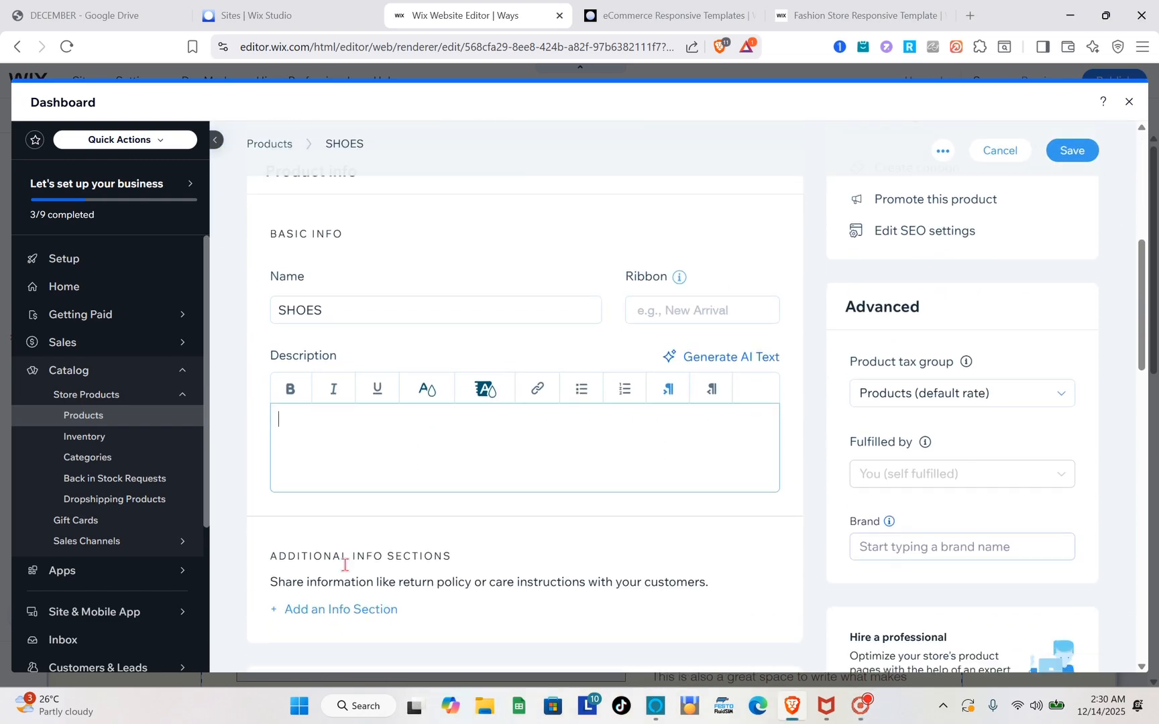
left_click(766, 350)
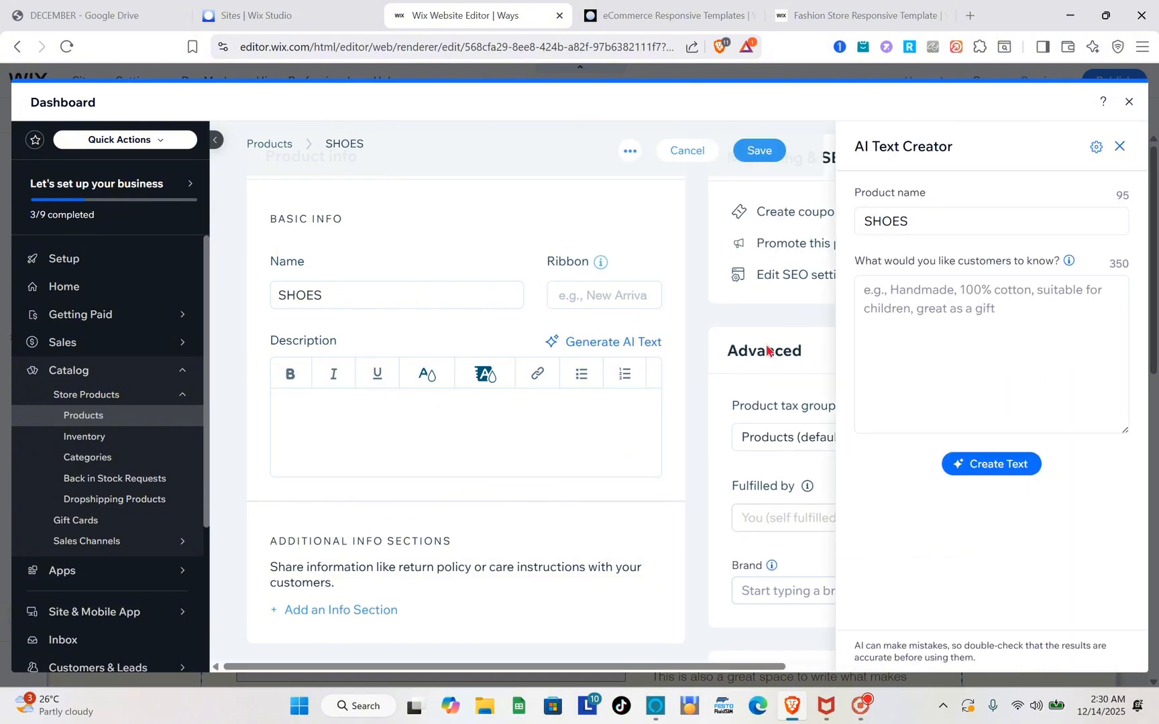
left_click(996, 468)
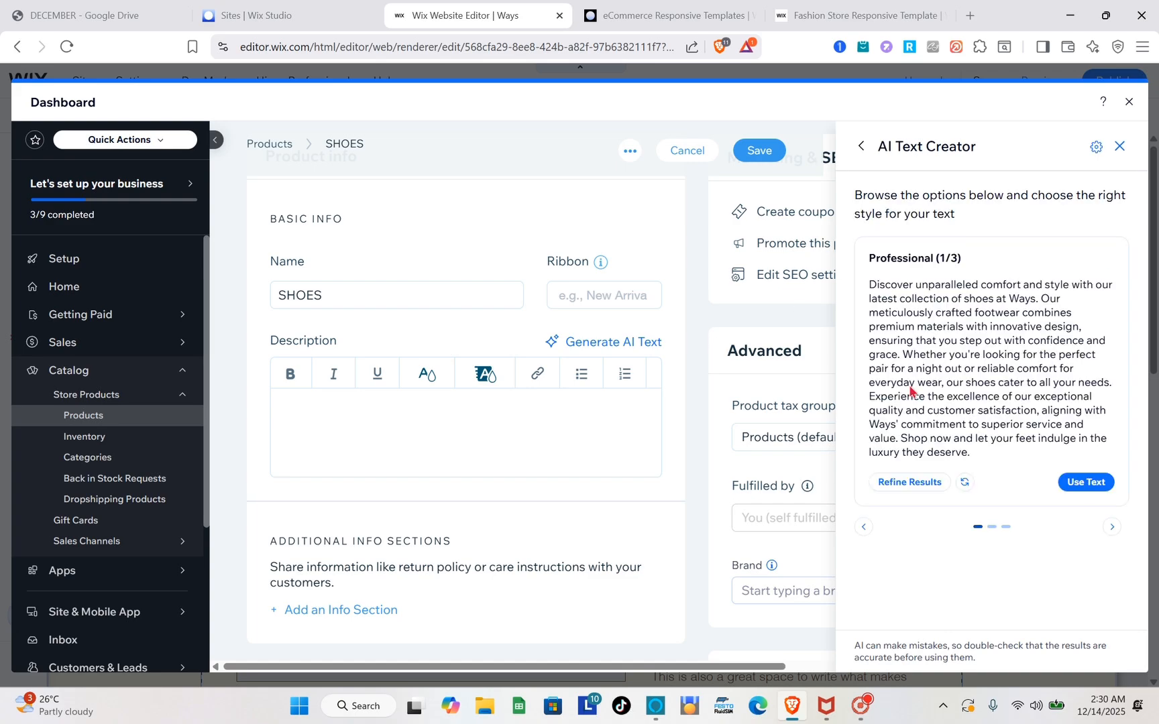
left_click(1077, 483)
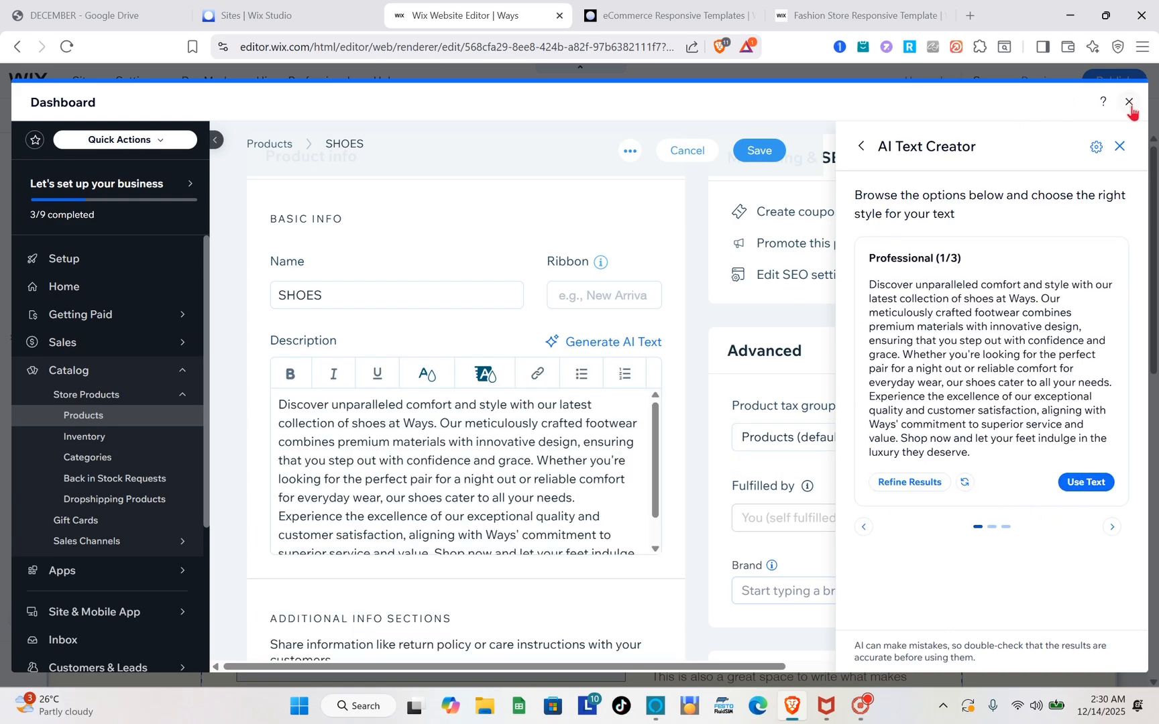
Close the AI text creator and set the SHOES product's price to ₱600
left_click(1118, 148)
scroll(554, 318, "down", 5)
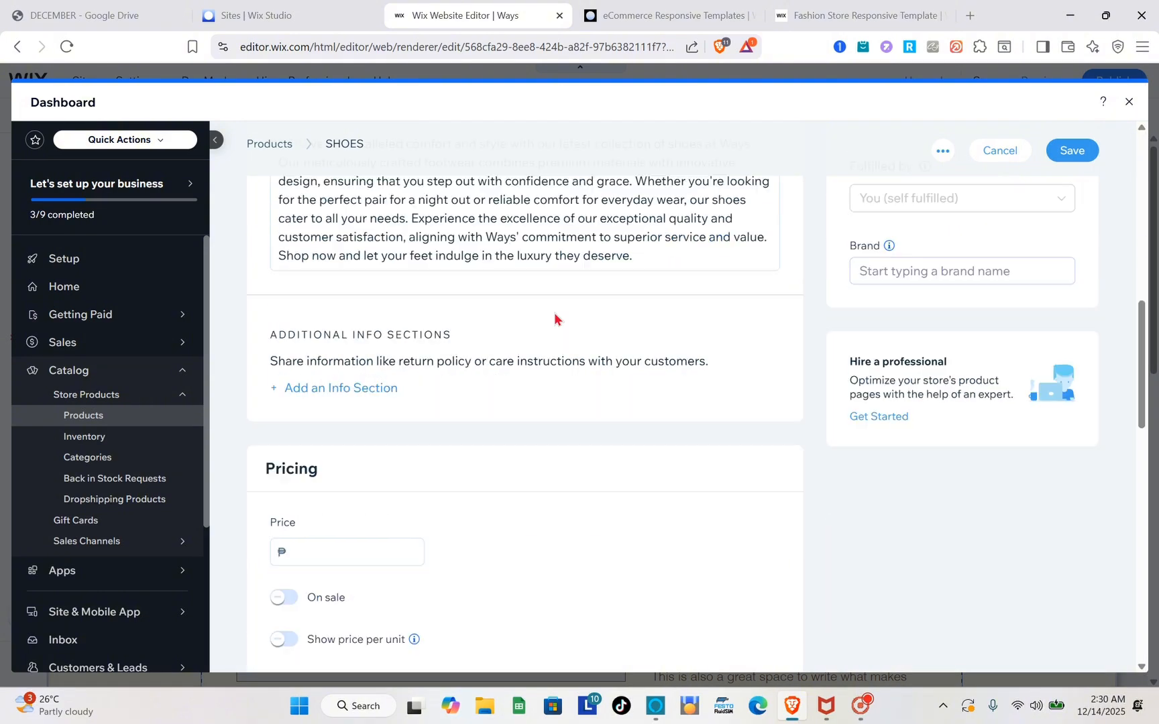
scroll(554, 319, "up", 1)
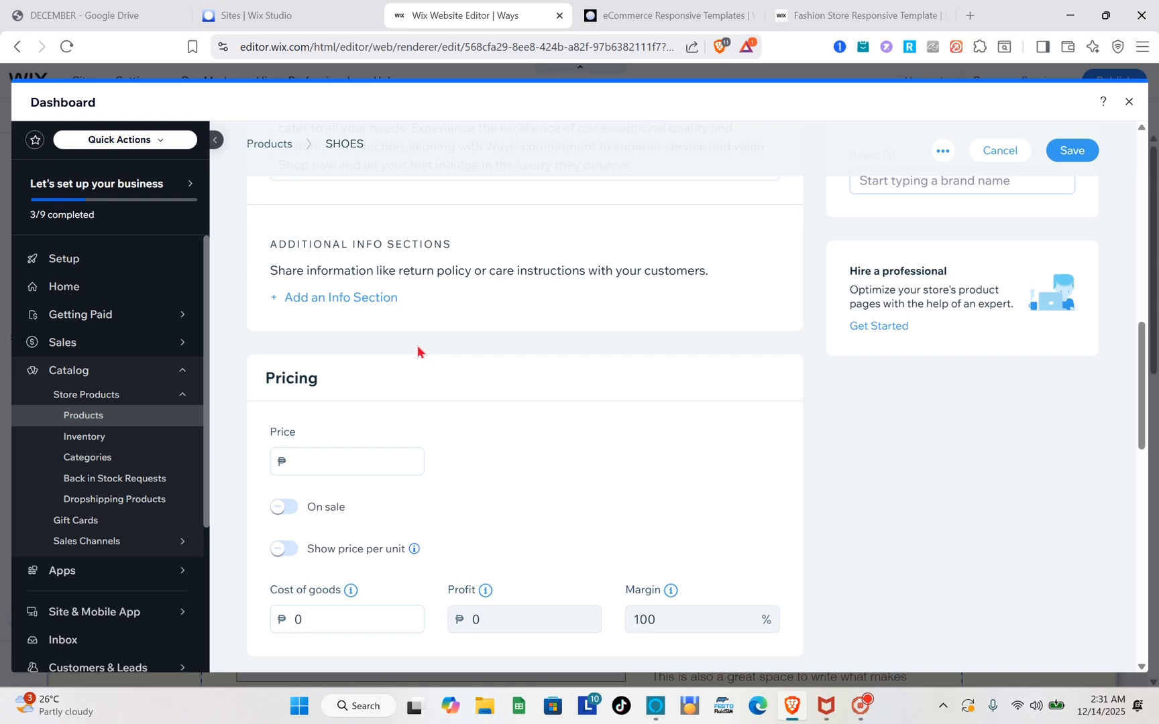
scroll(417, 345, "down", 3)
left_click(331, 344)
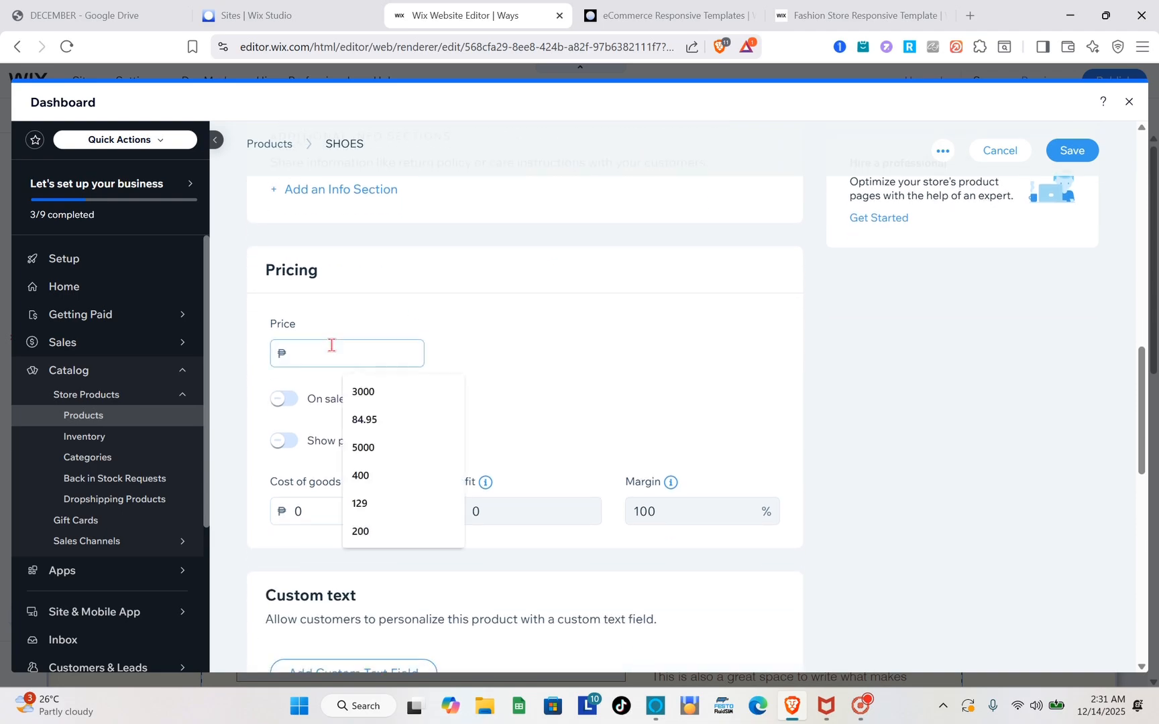
type("600")
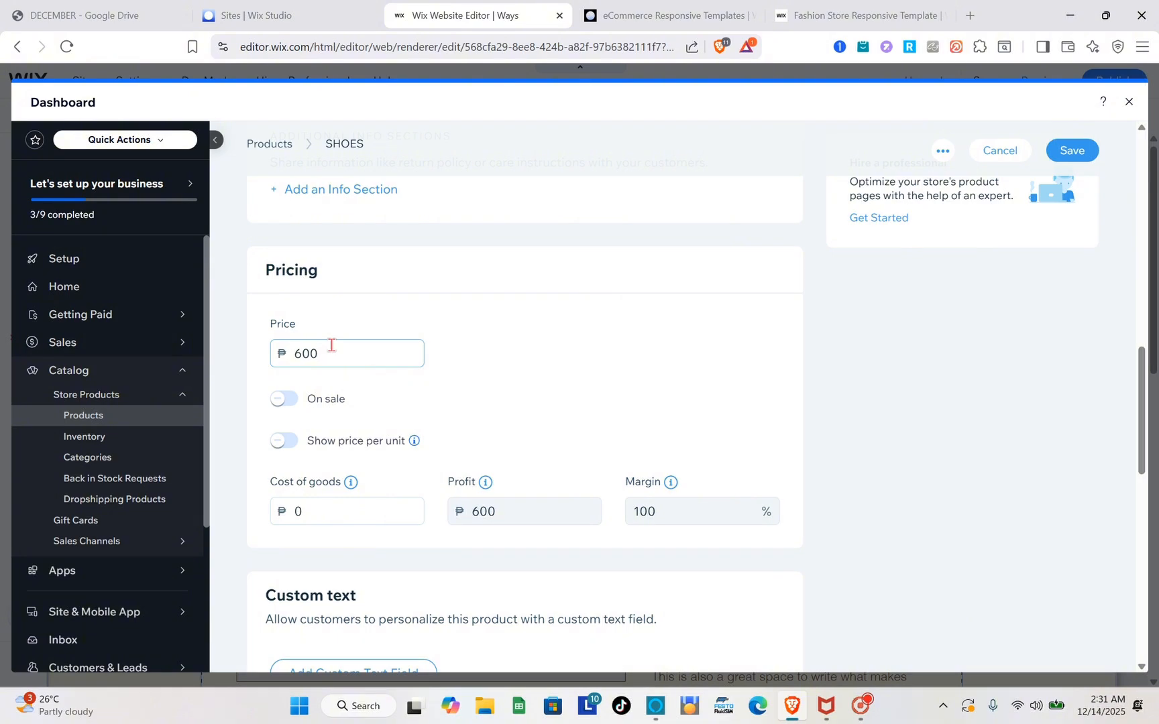
left_click(547, 356)
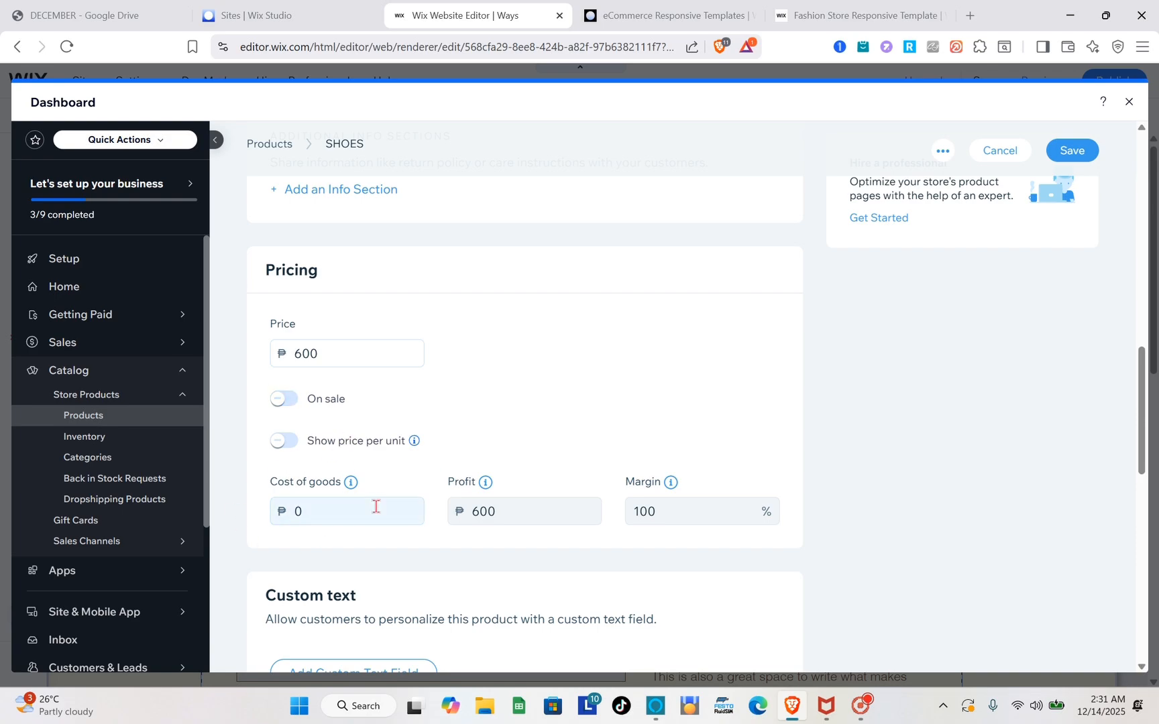
Review the custom text, product options, inventory and pre-order settings of the SHOES product and save it
scroll(376, 507, "down", 5)
scroll(376, 508, "down", 2)
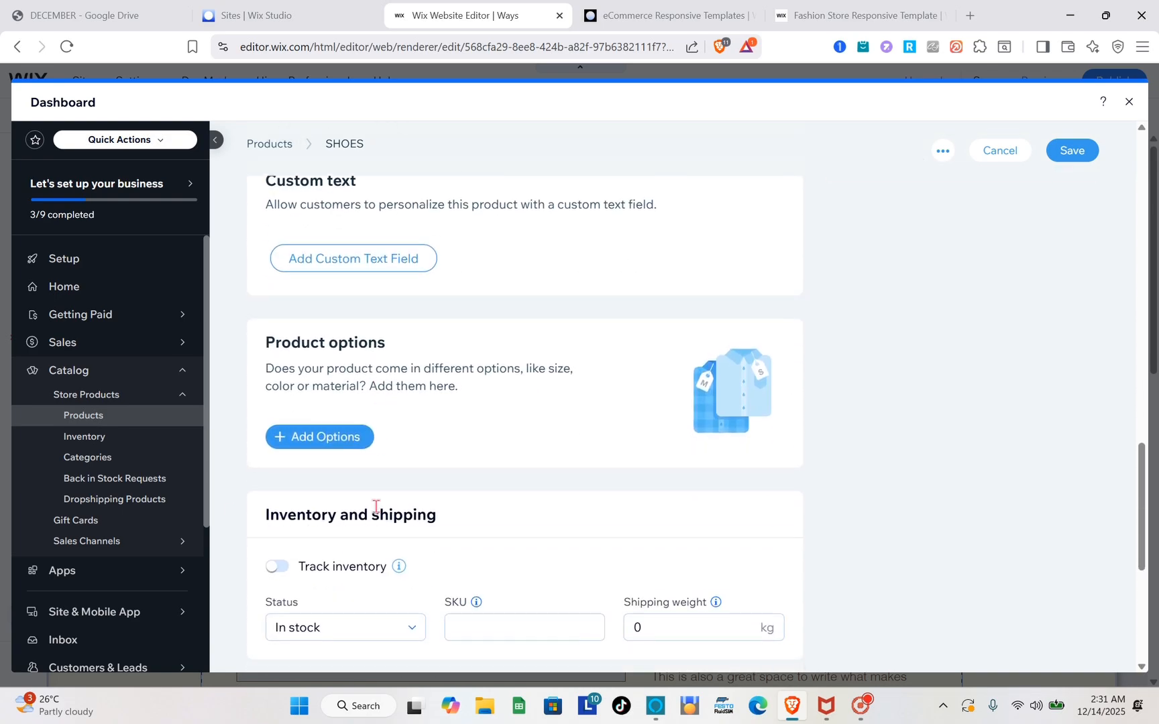
scroll(465, 450, "down", 5)
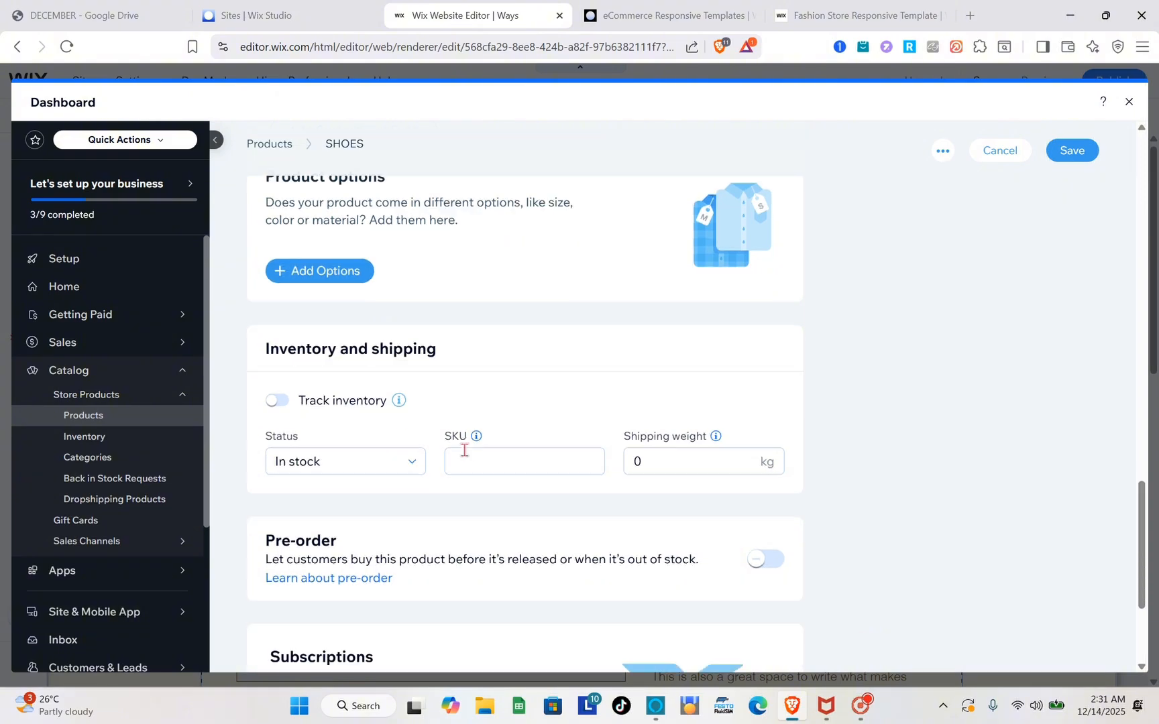
scroll(465, 451, "up", 20)
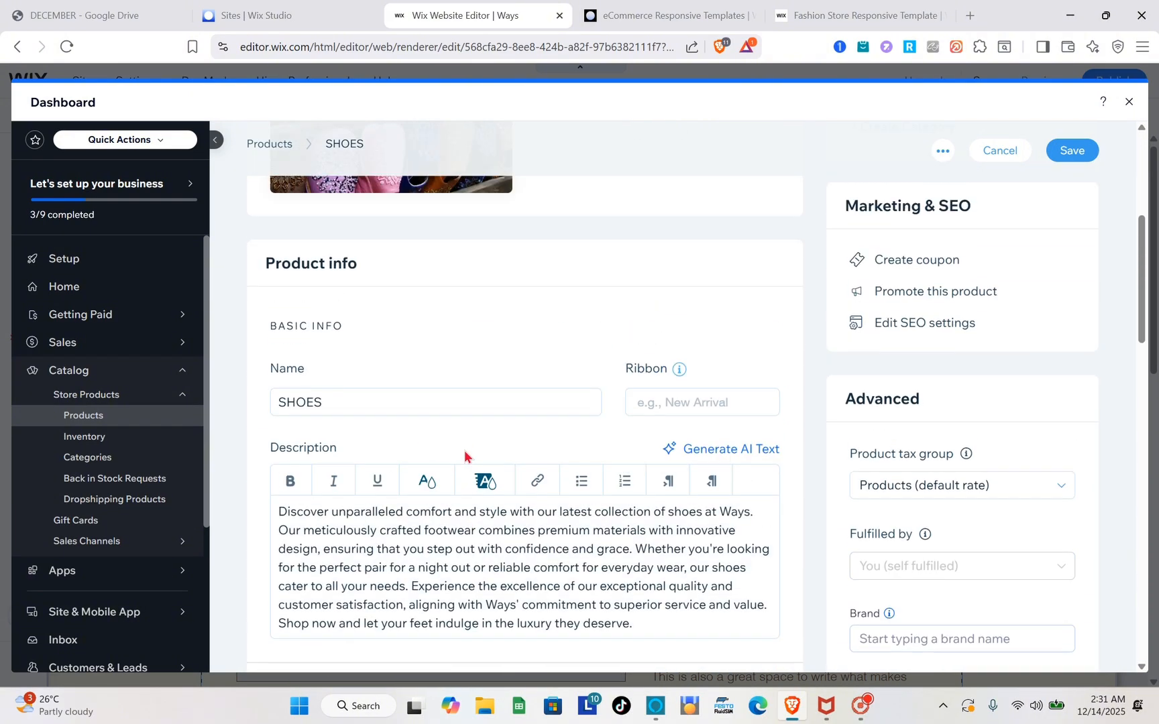
left_click(1077, 161)
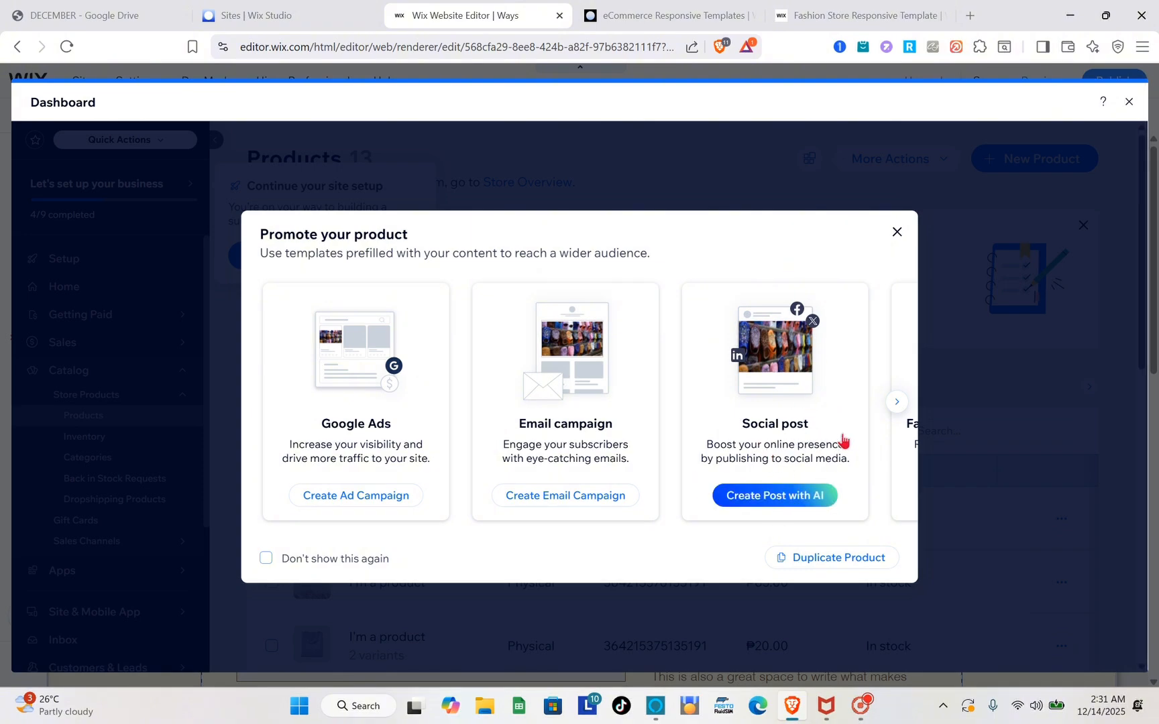
Look through the ways to promote the product and return to the site editor without choosing one
left_click(897, 402)
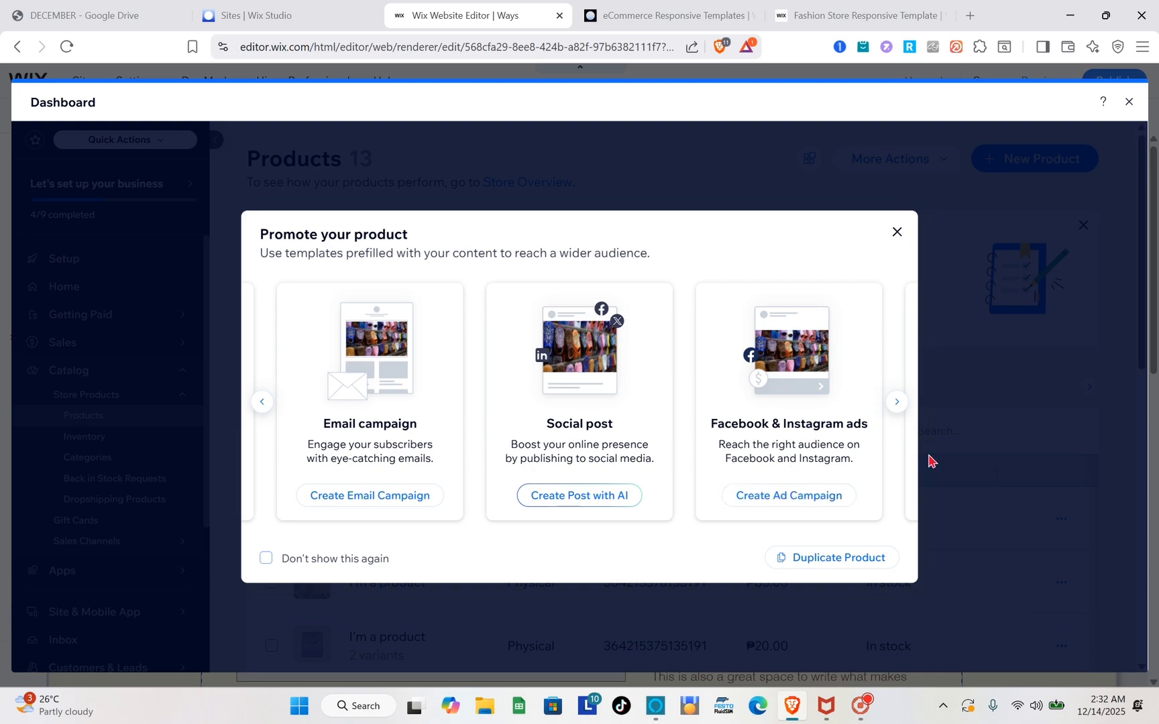
left_click(896, 402)
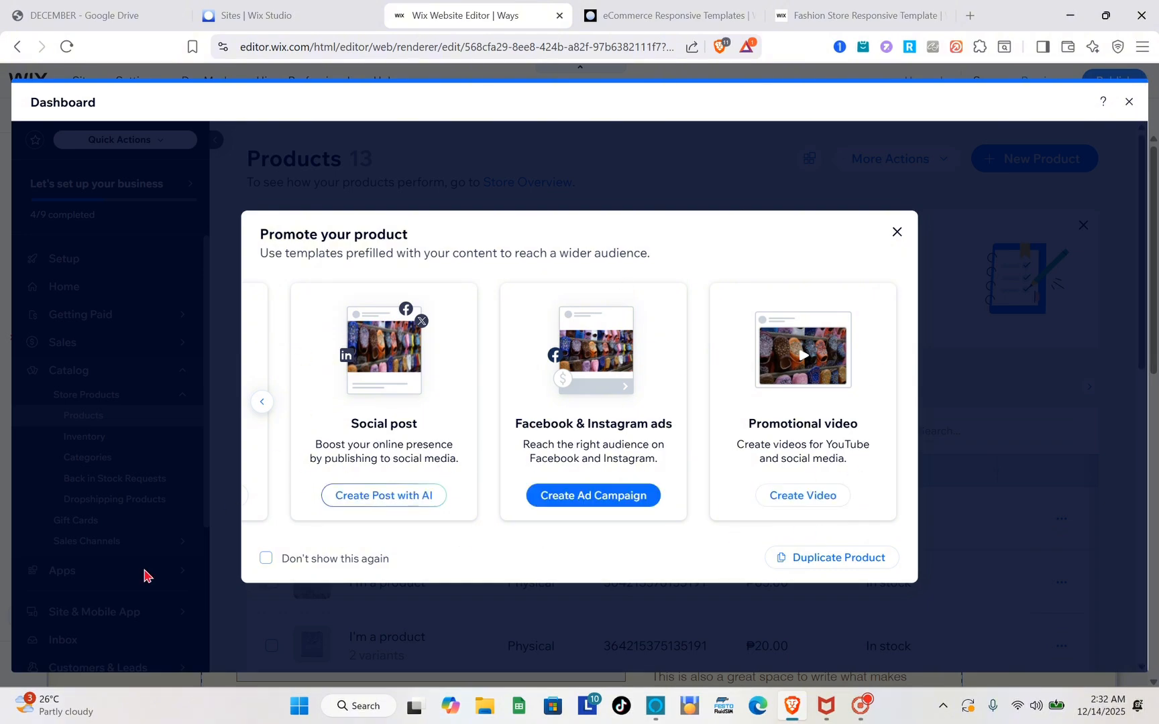
left_click(896, 232)
left_click(1130, 104)
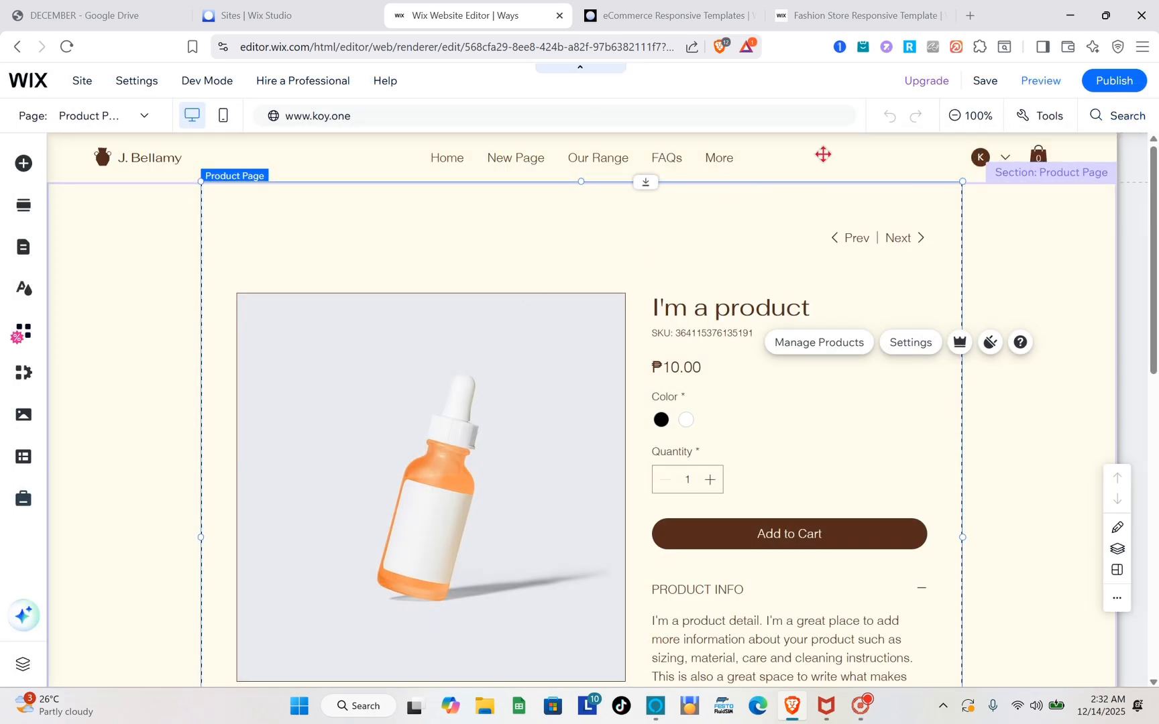
Preview the site and check the SHOES product in the home page's Products section
left_click(1036, 84)
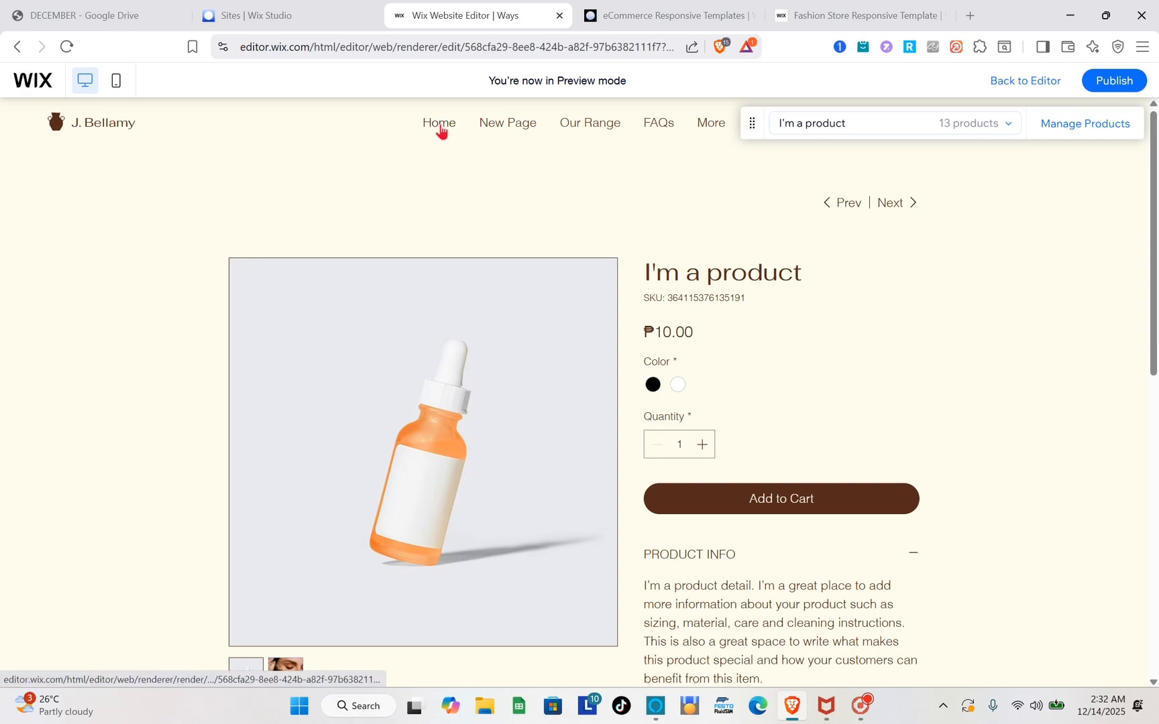
left_click(902, 123)
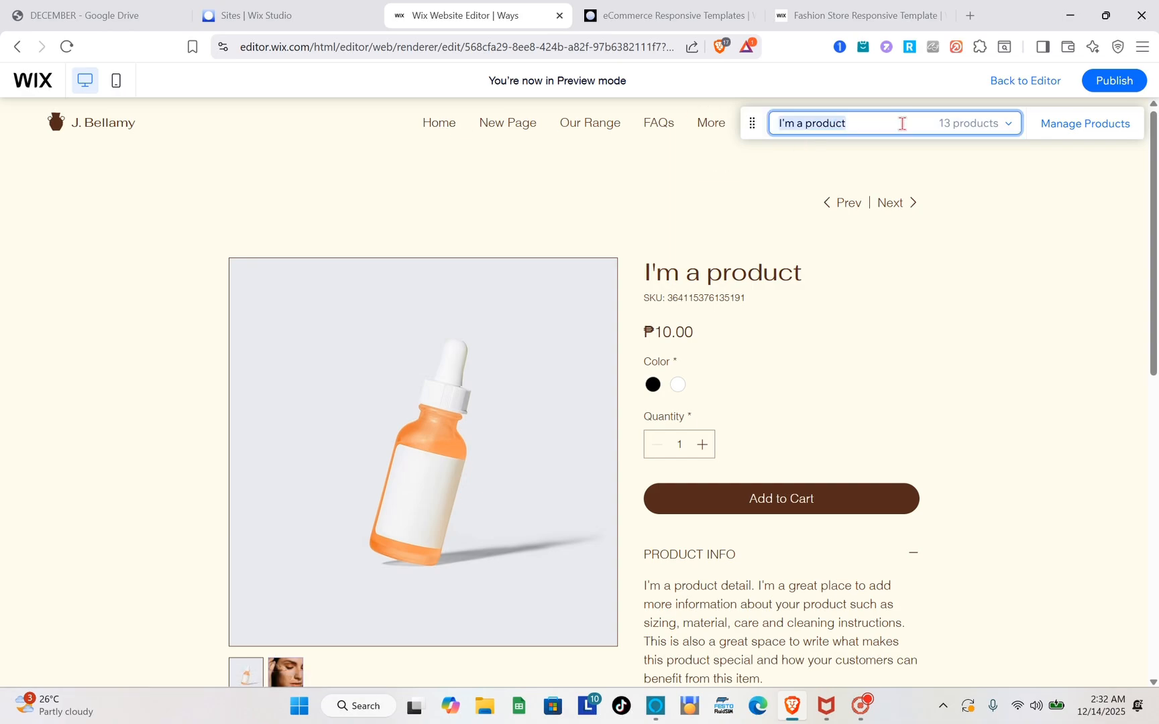
left_click(958, 132)
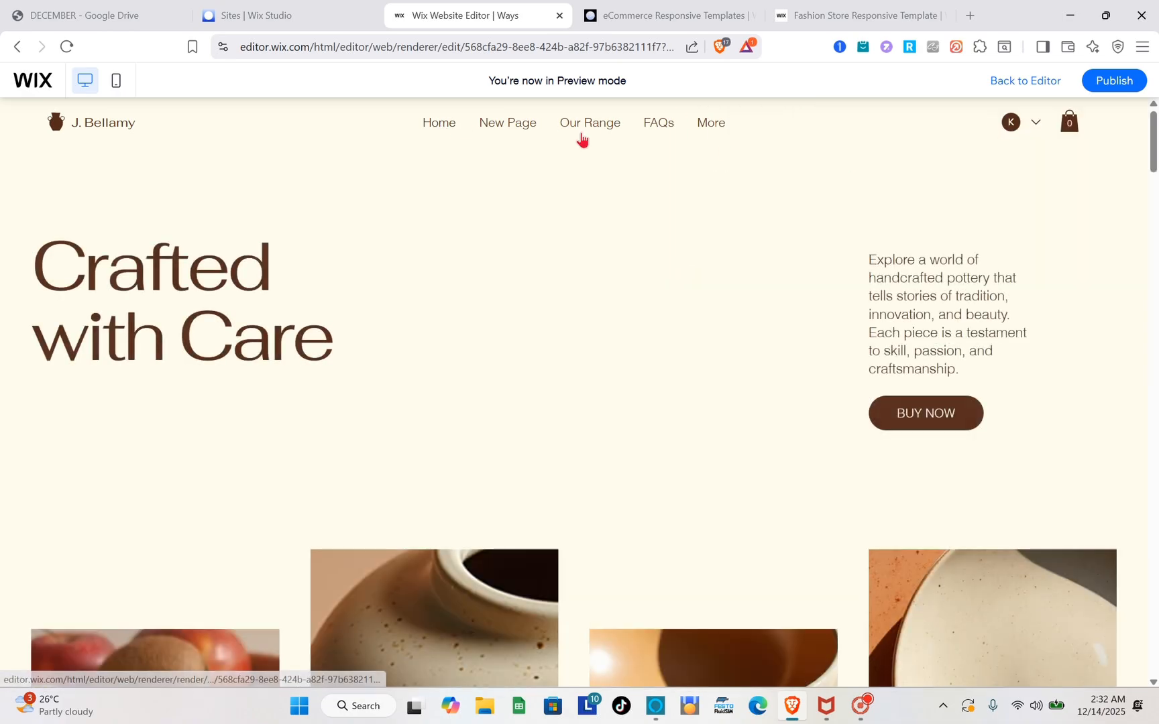
scroll(643, 525, "down", 12)
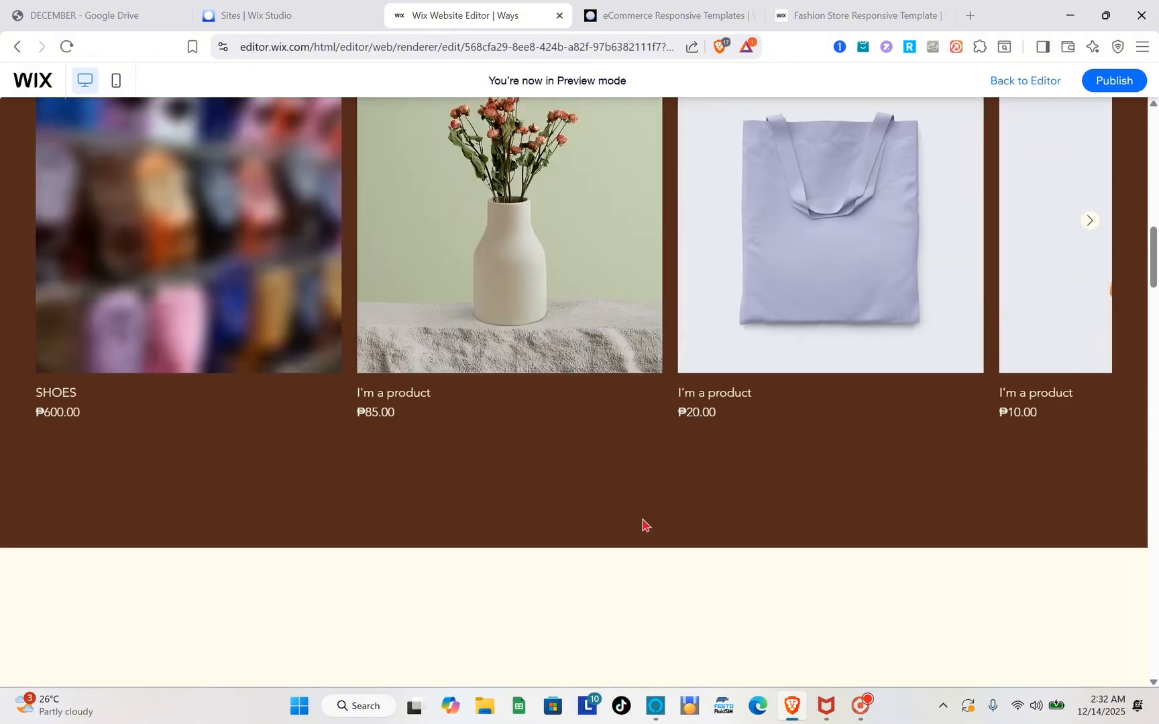
scroll(644, 525, "up", 3)
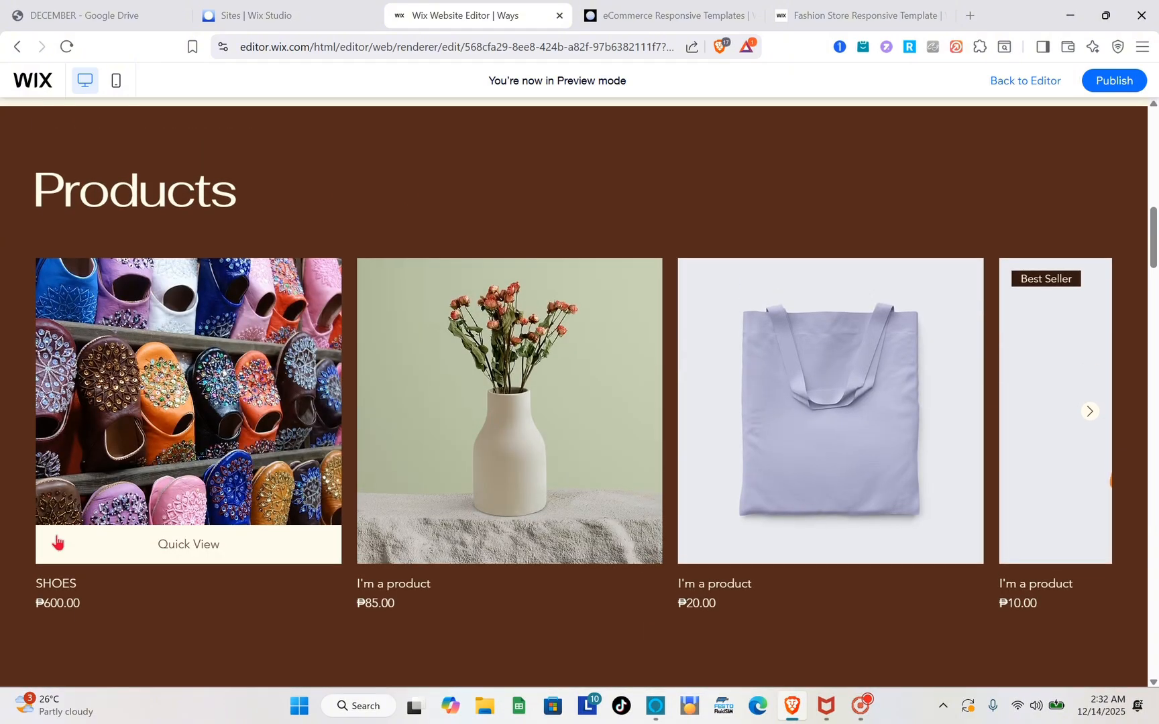